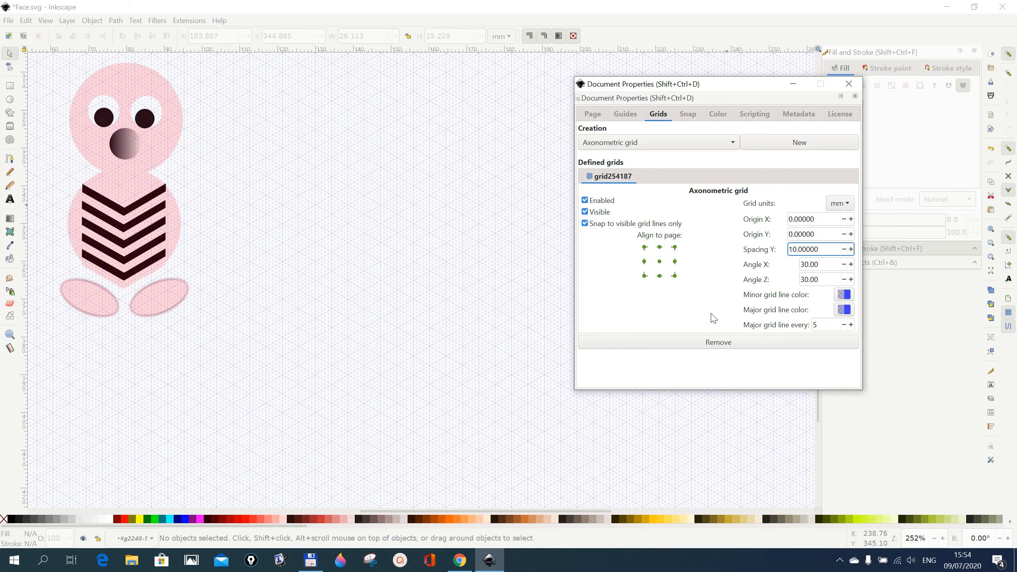
Raise the alpha of the axonometric grid's major grid line colour to about 88.
click(844, 312)
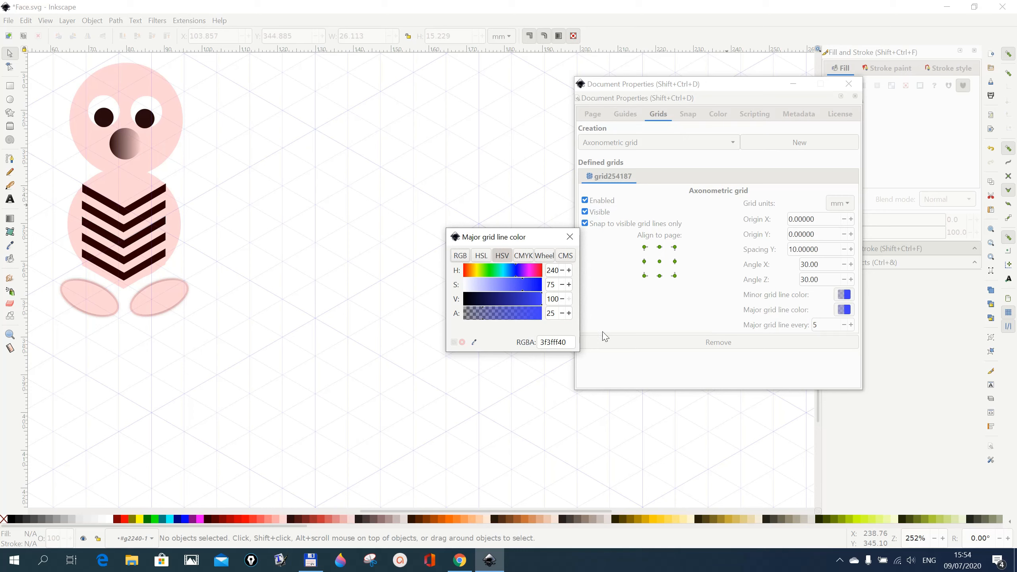
click(533, 317)
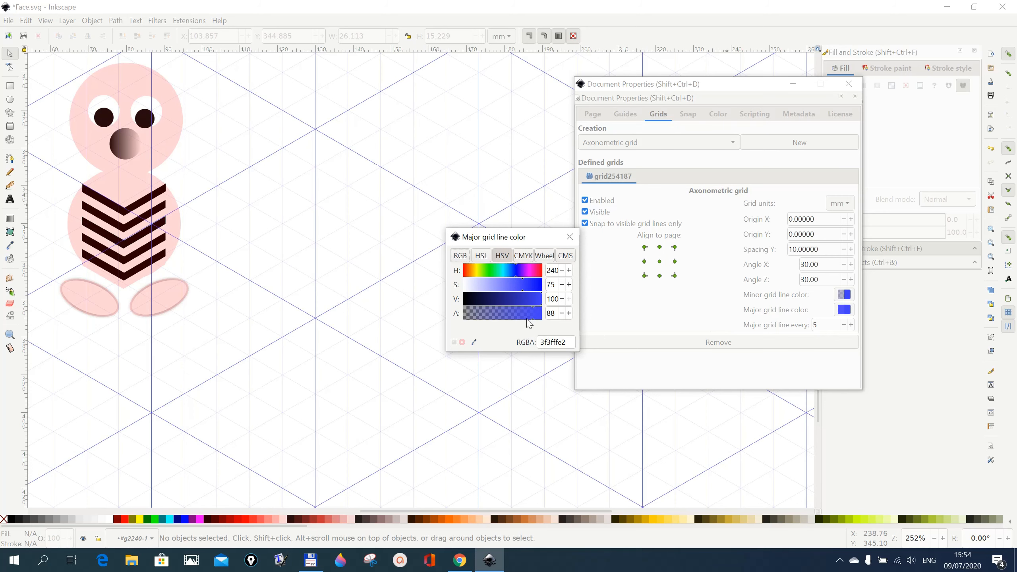
drag(527, 320, 525, 319)
click(570, 237)
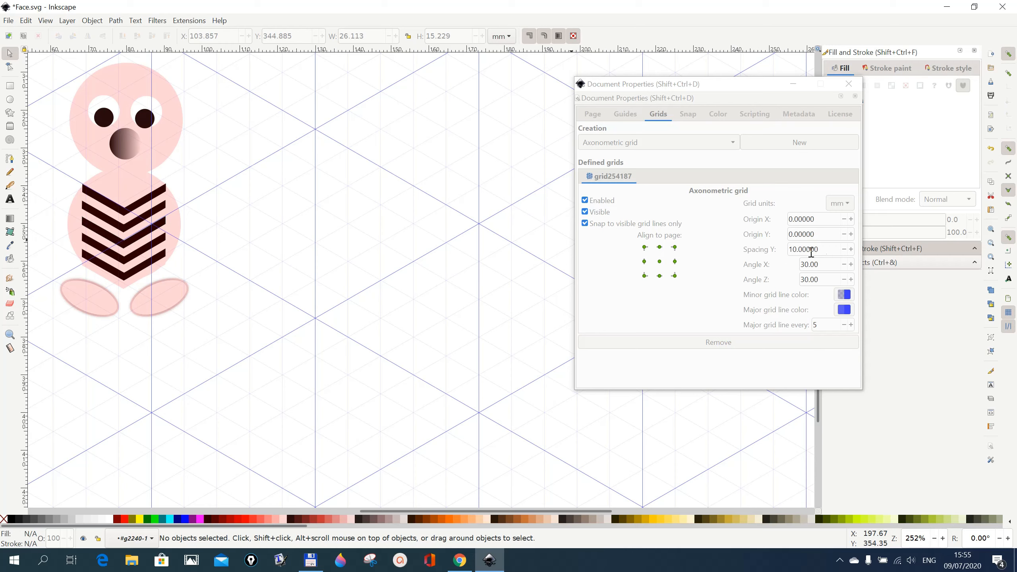
Set the axonometric grid's Spacing Y to 5 mm and close the document properties.
click(797, 249)
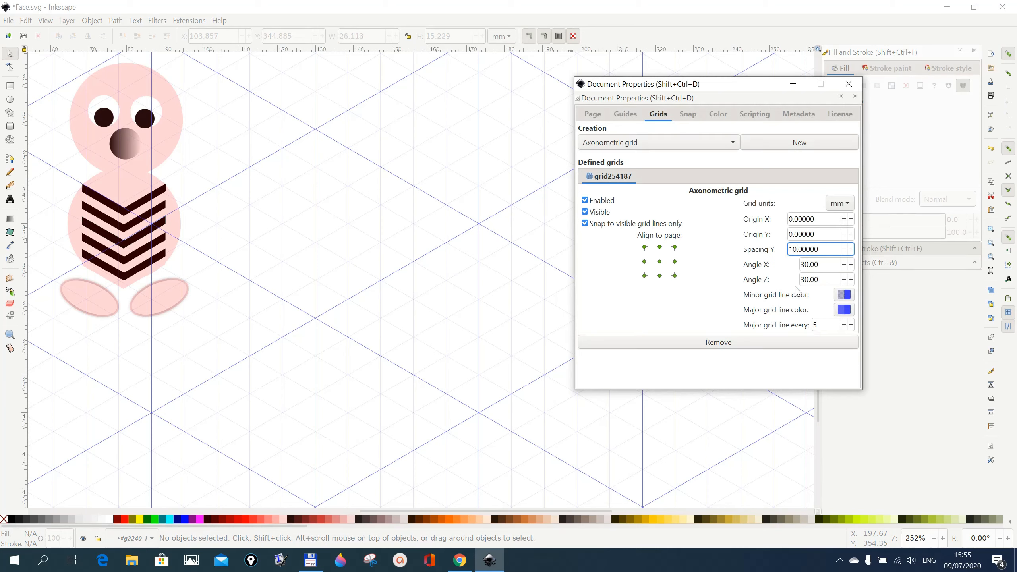
text(5)
key(Return)
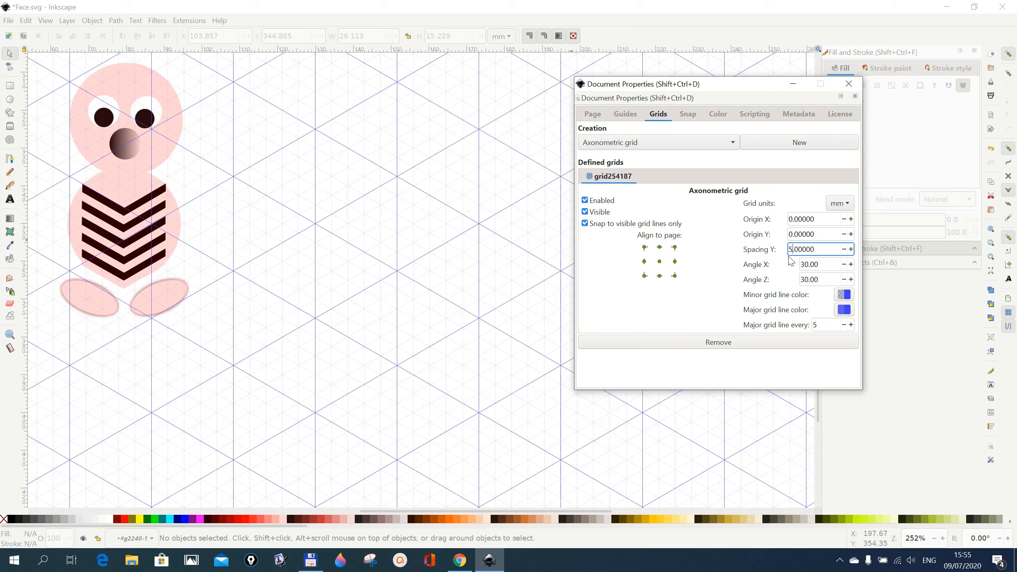
click(849, 85)
Draw a closed isometric rhombus with 25 mm sides on the major grid intersections, using the Bezier tool in straight-segment mode.
key(b)
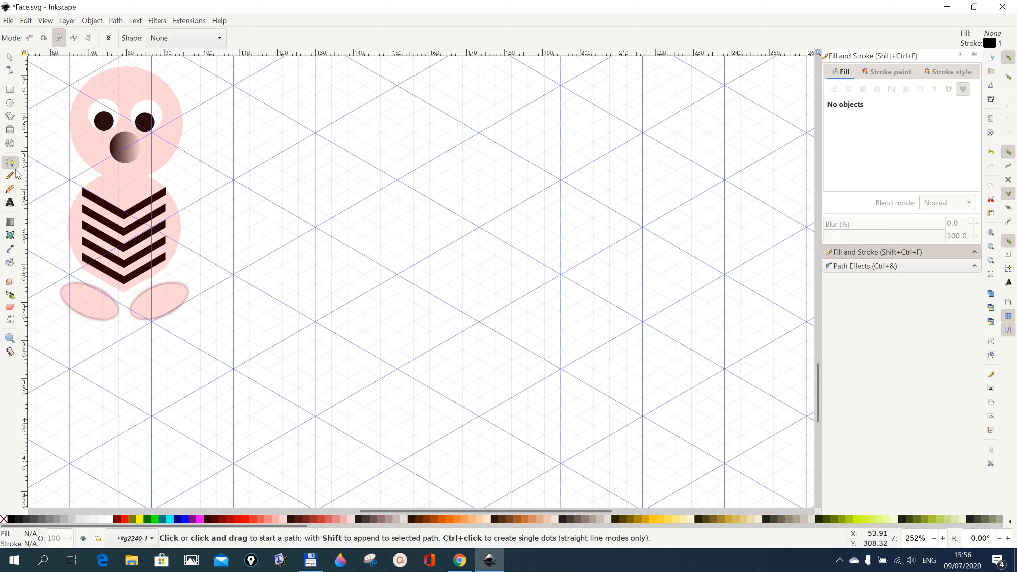
click(74, 38)
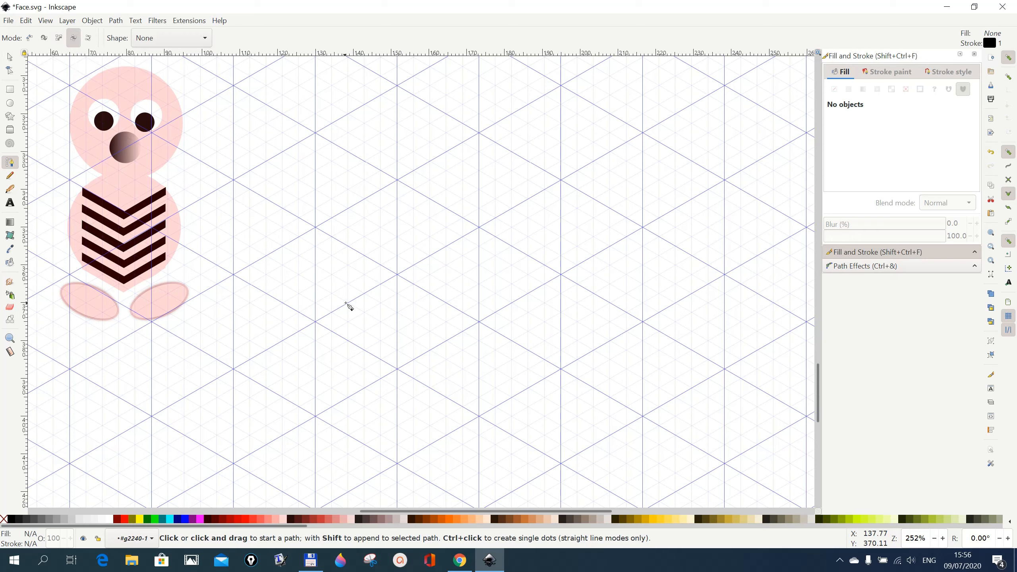
click(316, 322)
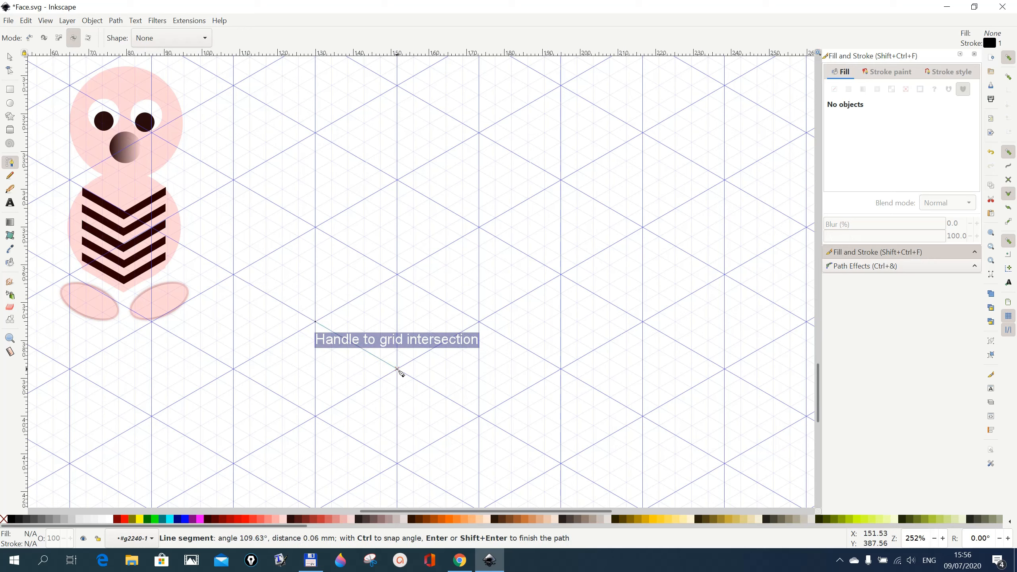
click(397, 367)
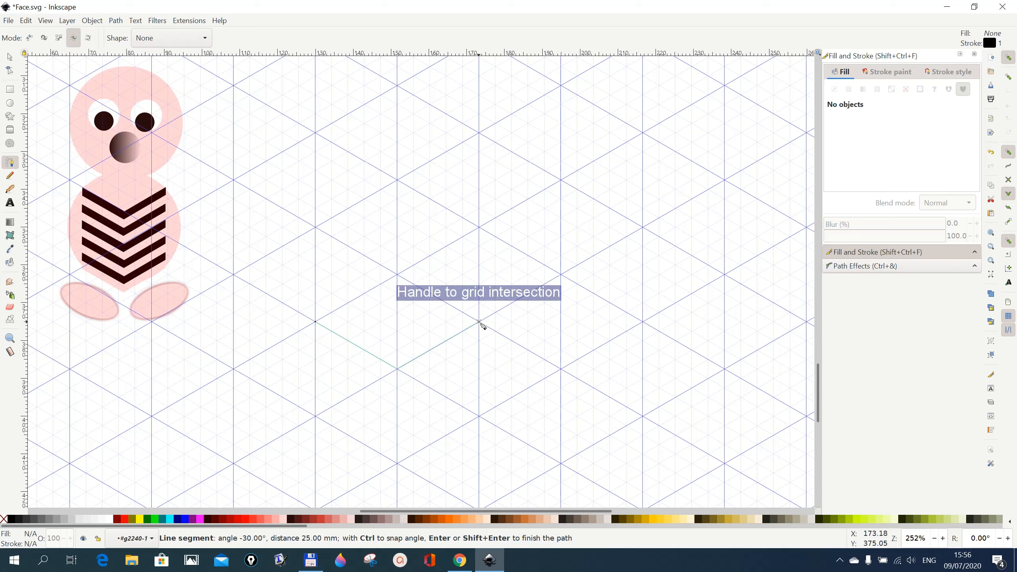
click(479, 322)
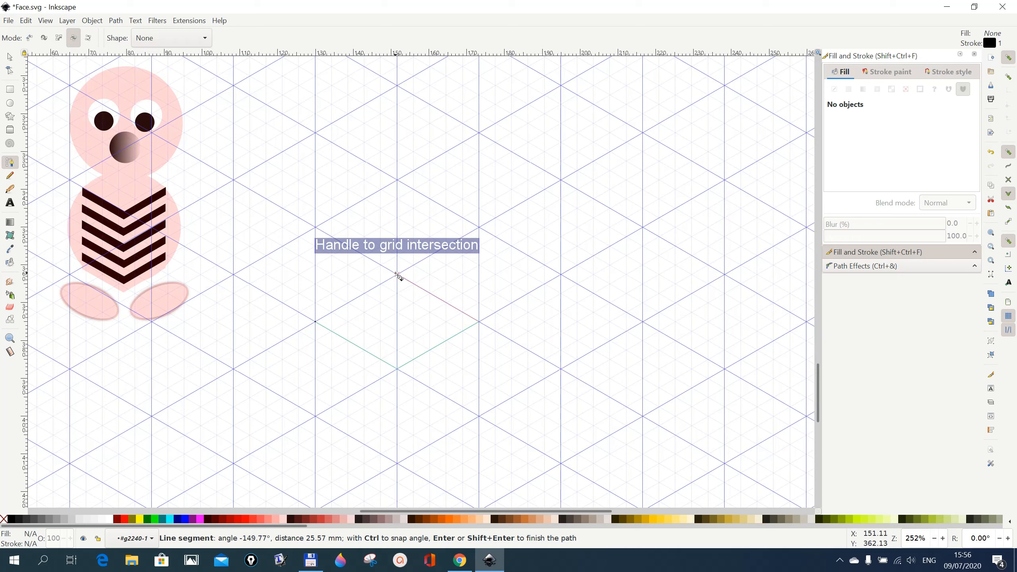
click(398, 275)
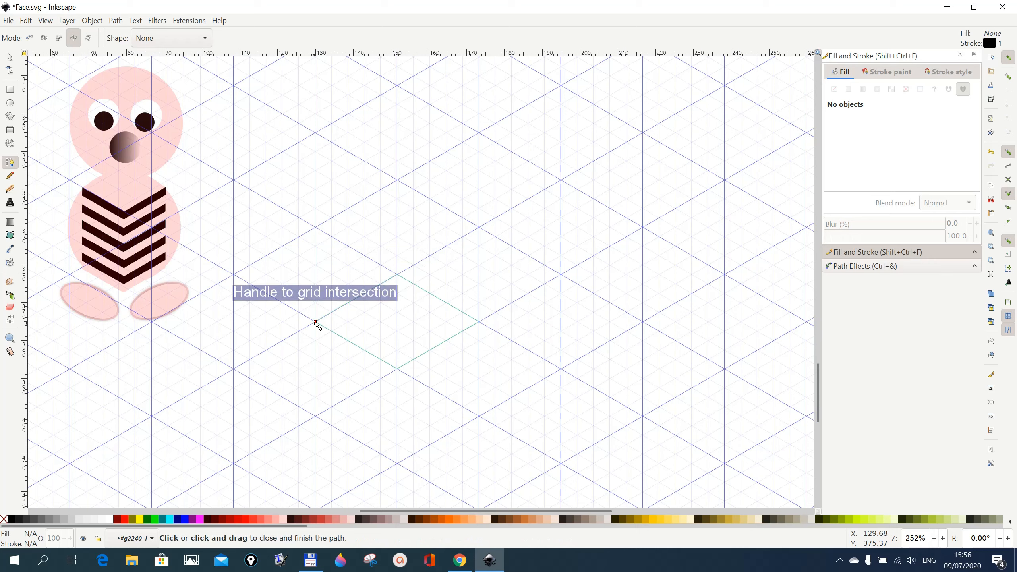
click(316, 322)
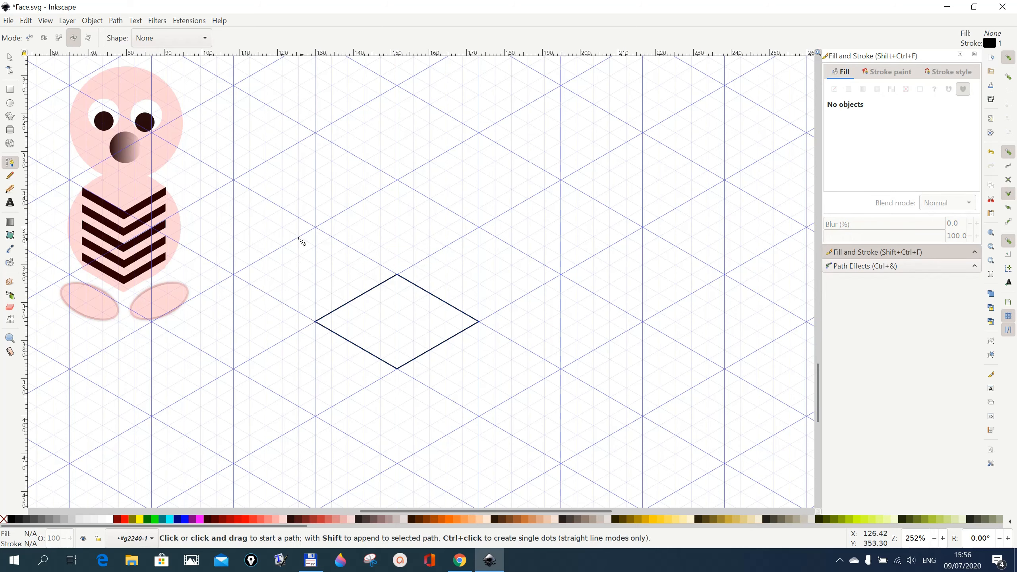
Draw a closed V-shaped band below the rhombus, 5 mm high with 25 mm arms parallel to its lower edges.
scroll(379, 368, down, 2)
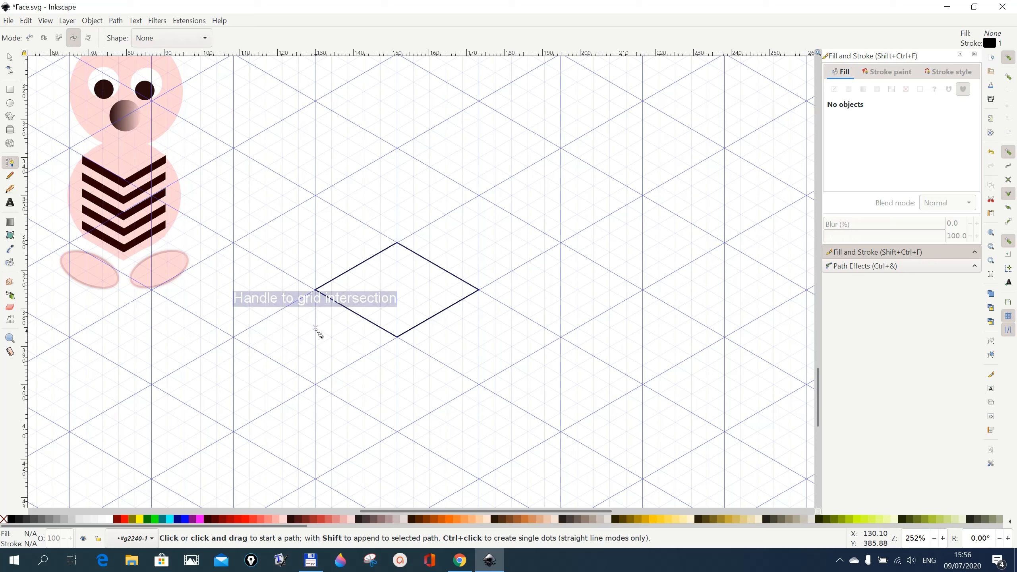
click(316, 334)
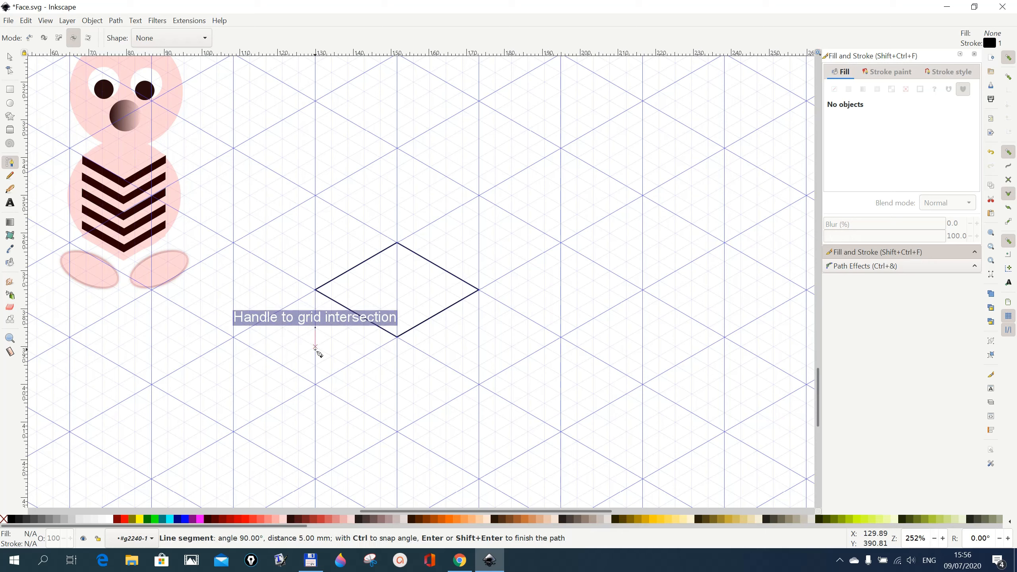
click(315, 347)
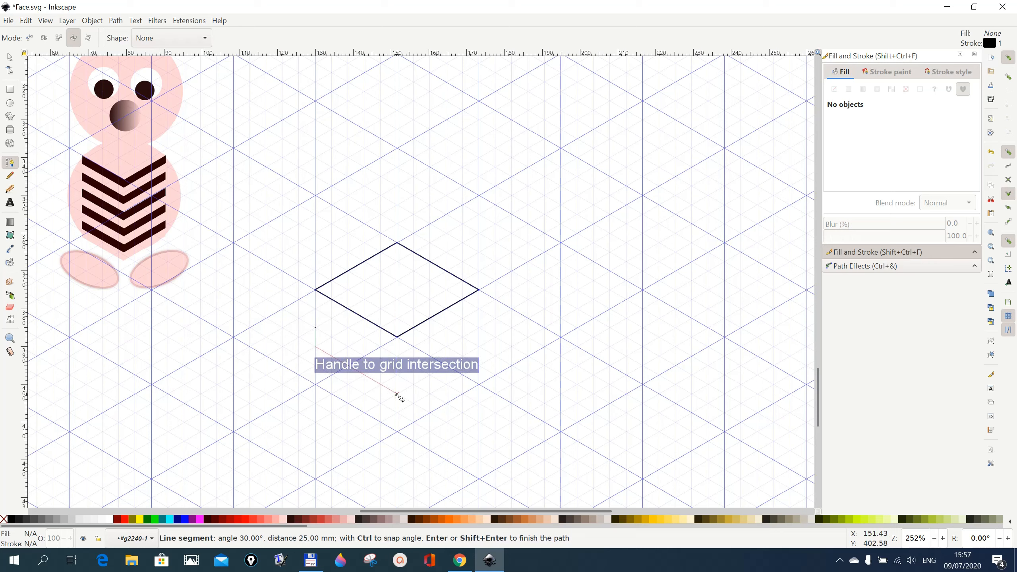
click(398, 395)
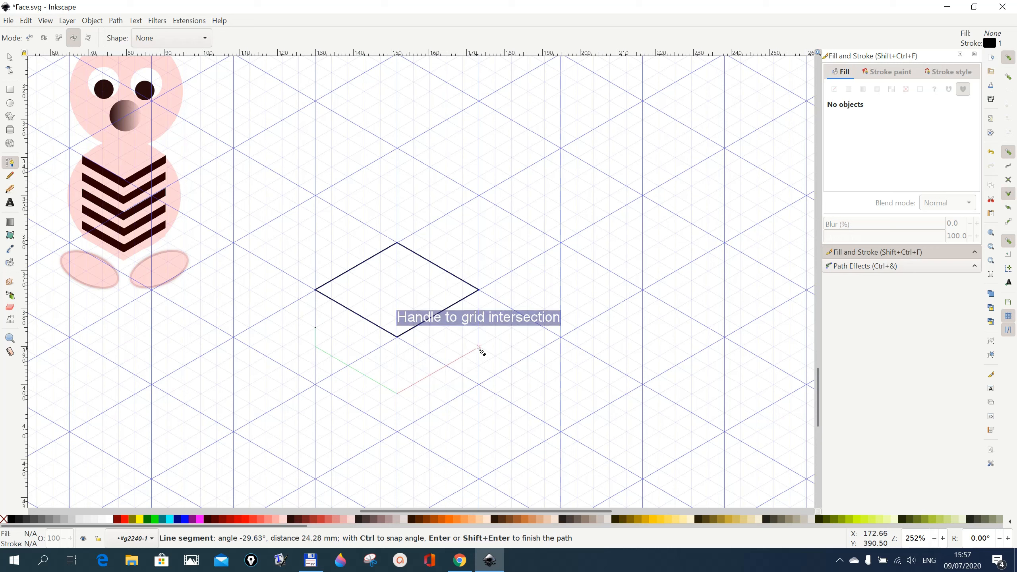
click(479, 348)
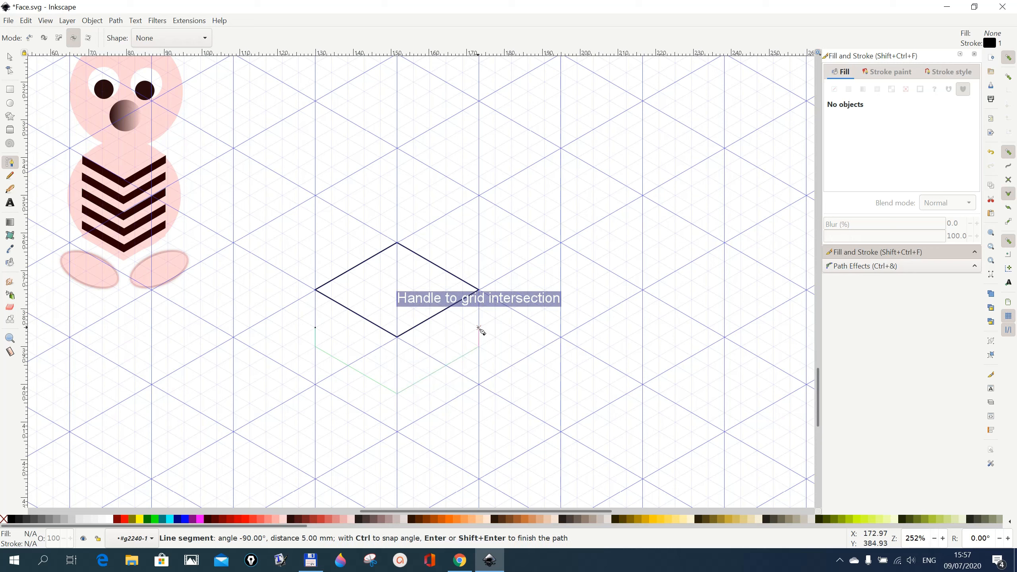
click(479, 329)
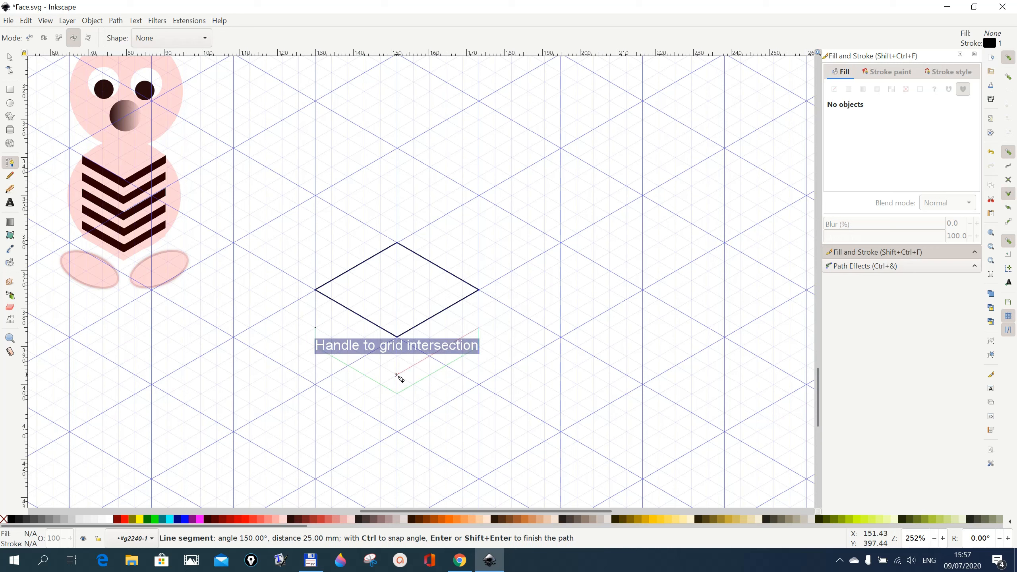
click(398, 375)
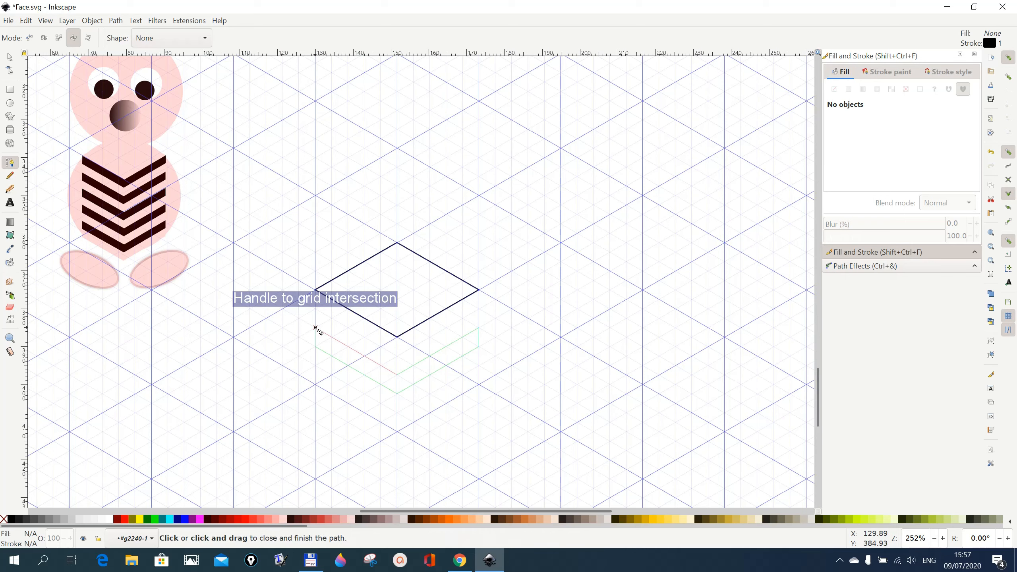
click(316, 328)
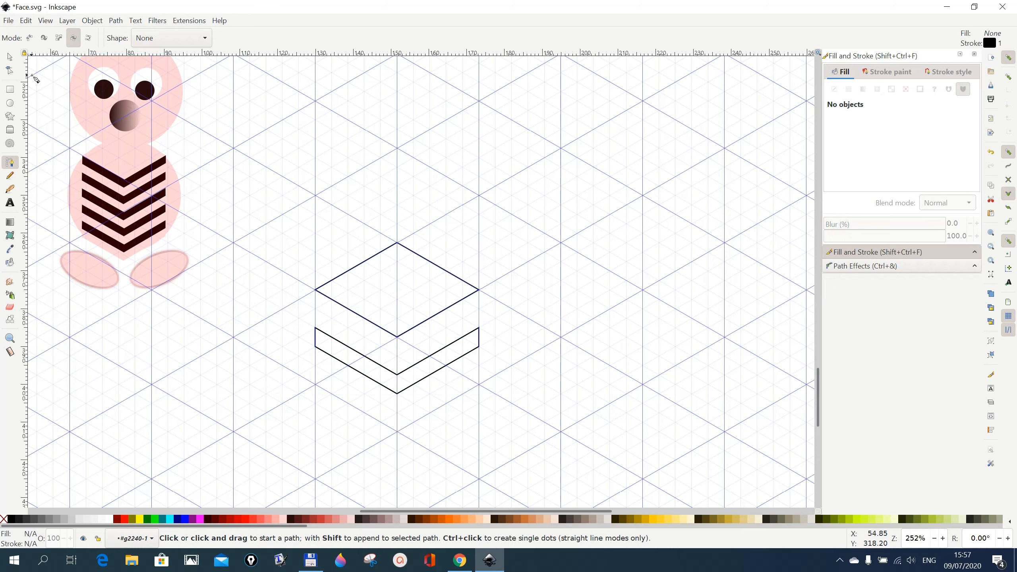
Fill the V-shaped band with the dark brown swatch 2b0000.
click(10, 56)
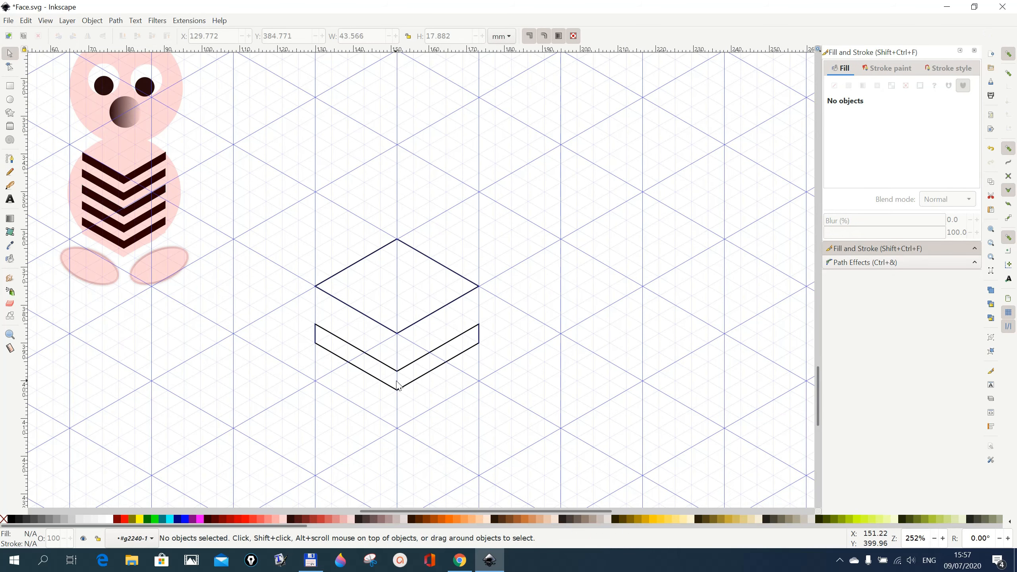
click(398, 388)
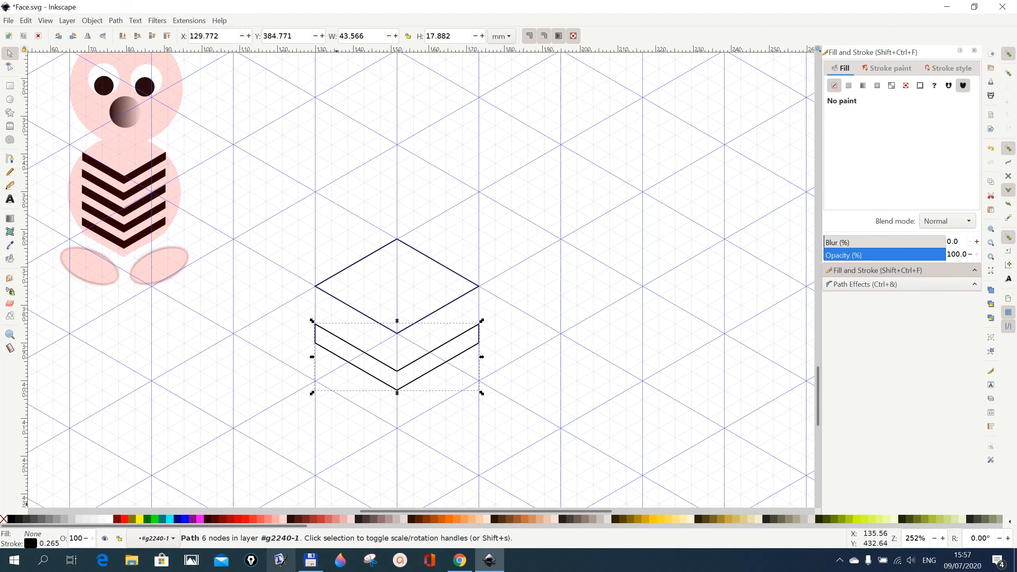
click(208, 522)
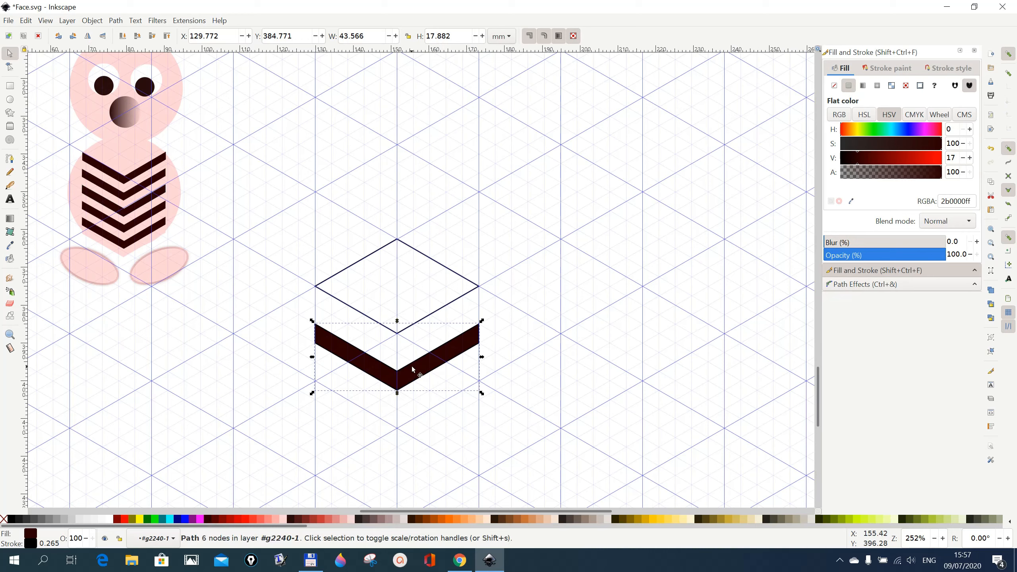
Duplicate the dark band, fill the copy with light pink #FFD5D5 and move it 5 mm down, directly beneath the original.
click(27, 20)
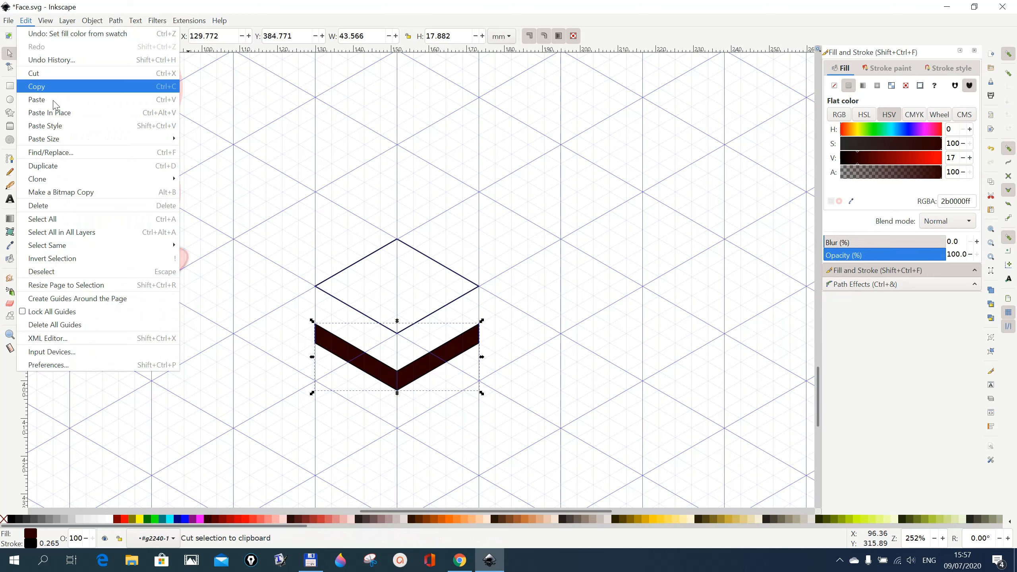
mouse_move(62, 140)
click(48, 166)
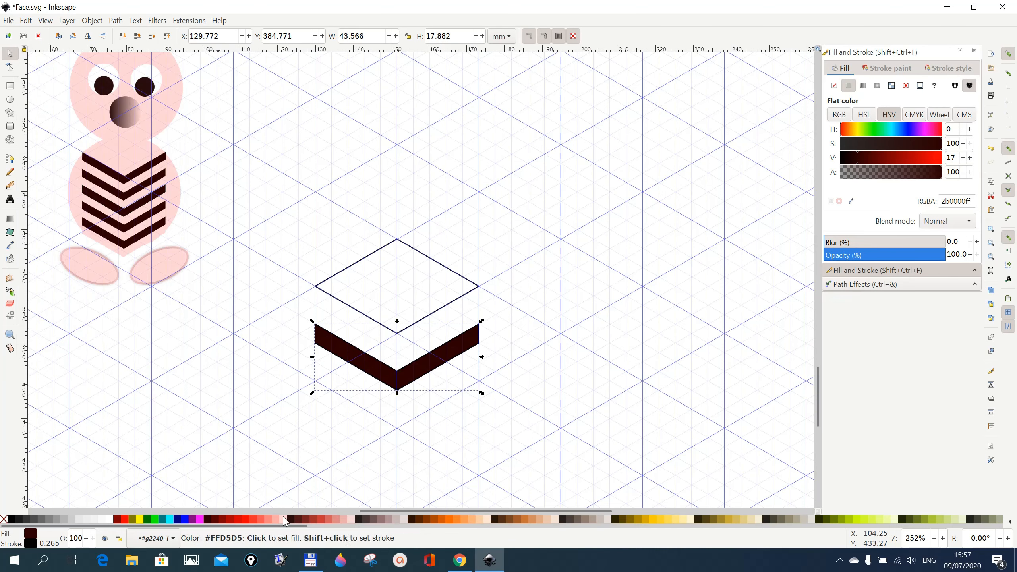
click(285, 520)
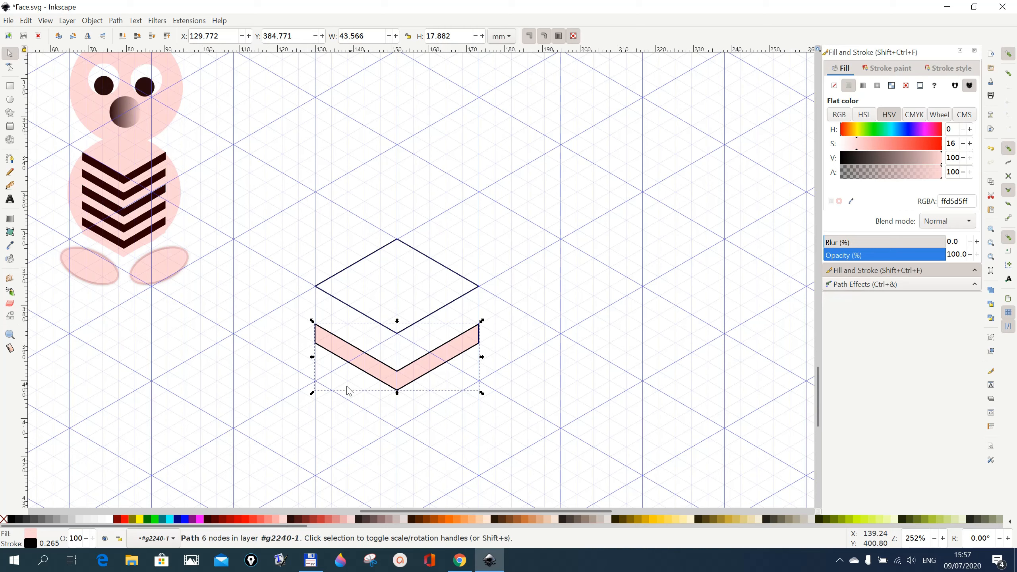
drag(402, 375, 400, 398)
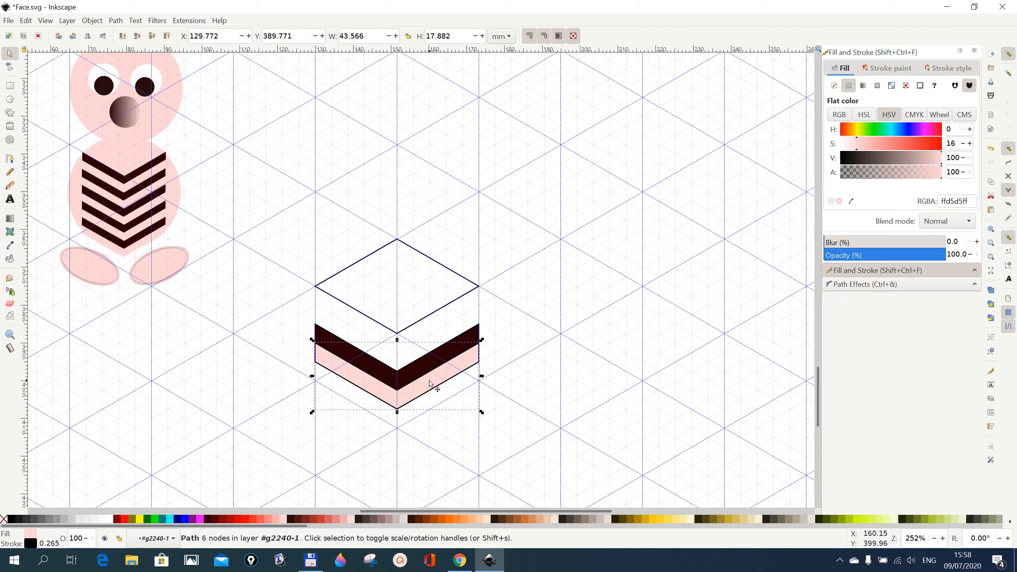
click(528, 397)
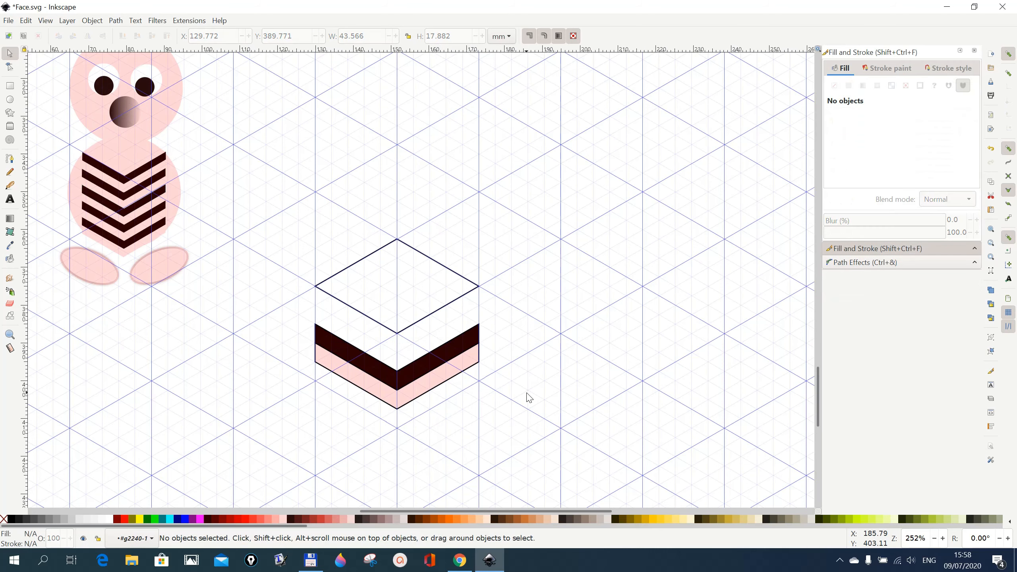
Group the dark brown band and the pink band together.
click(415, 374)
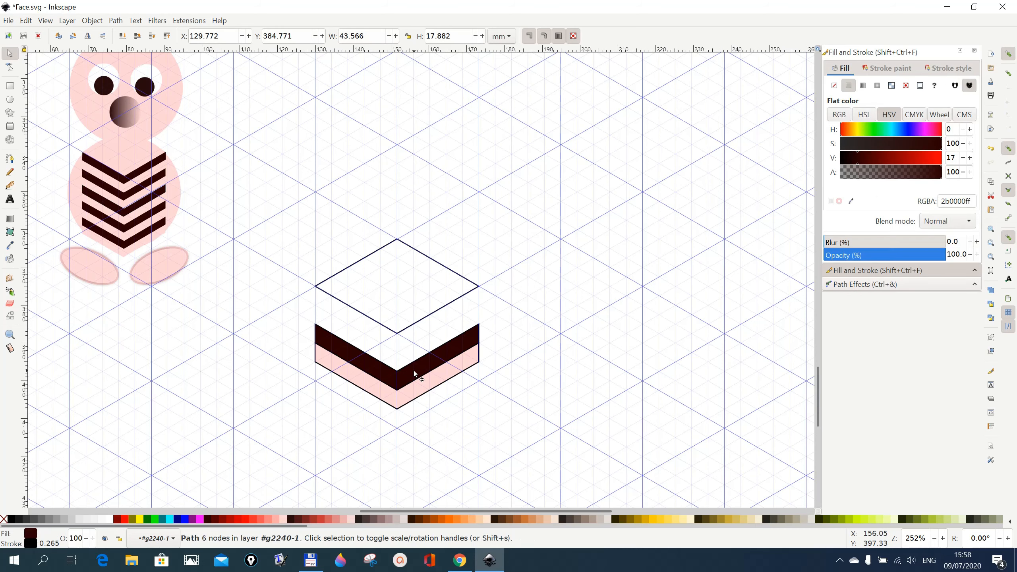
shift+click(416, 392)
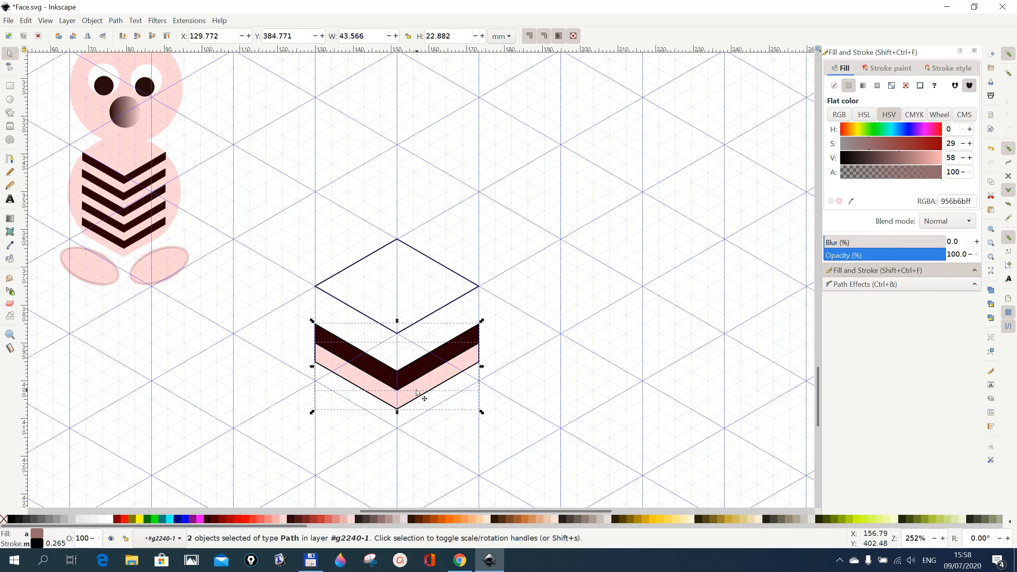
click(92, 20)
click(109, 98)
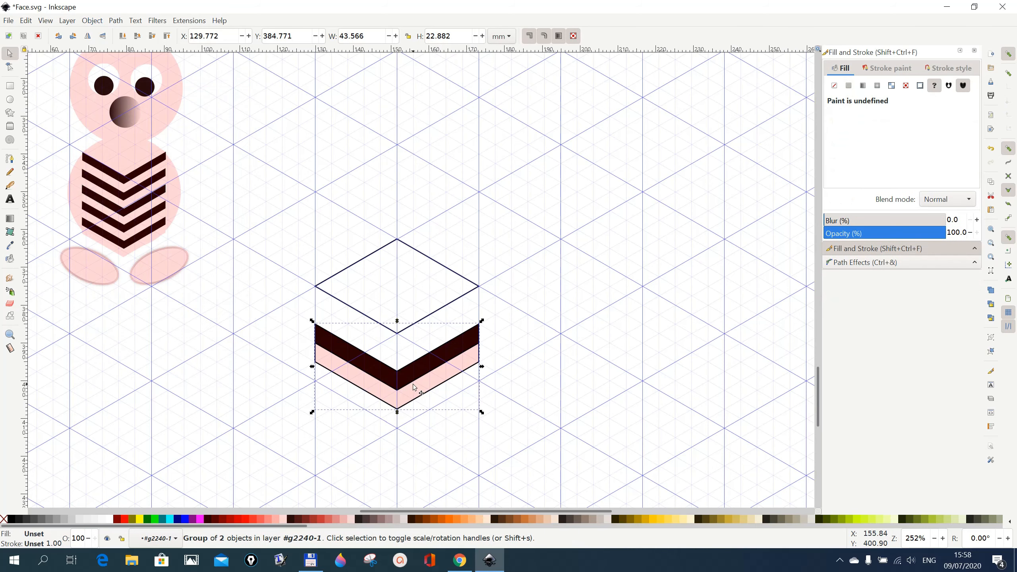
Duplicate the two-band group and move the copy 10 mm down so it snaps directly below the first.
click(25, 21)
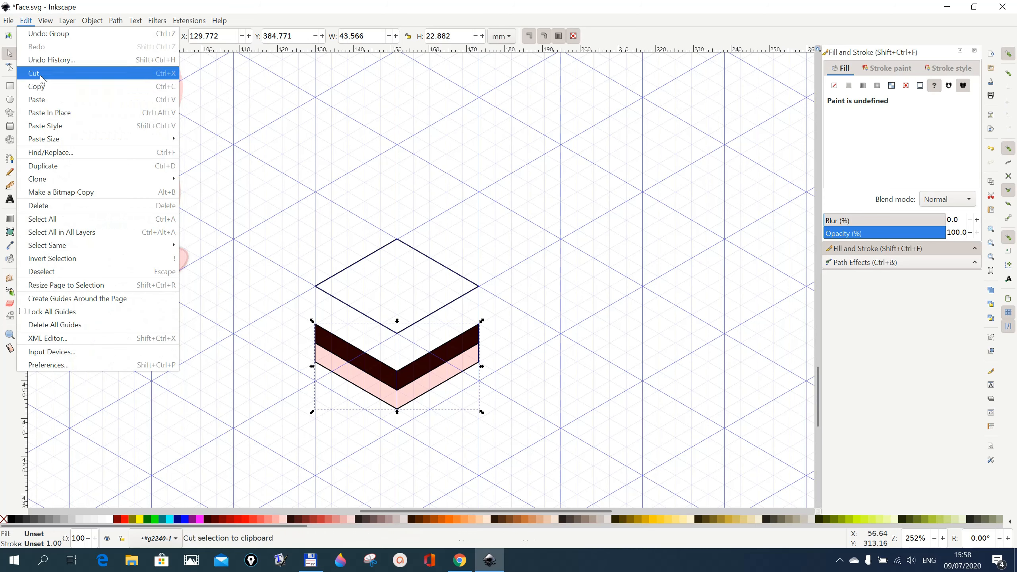
click(31, 166)
drag(410, 394, 410, 429)
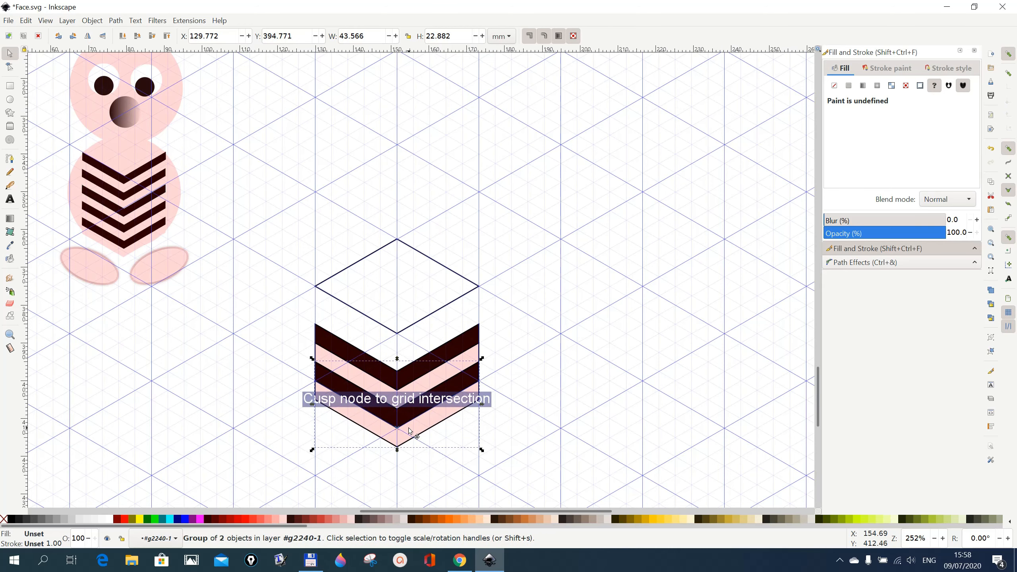
Duplicate the two-band group twice more, moving each copy 10 mm down so the stripes continue without gaps.
scroll(531, 418, down, 6)
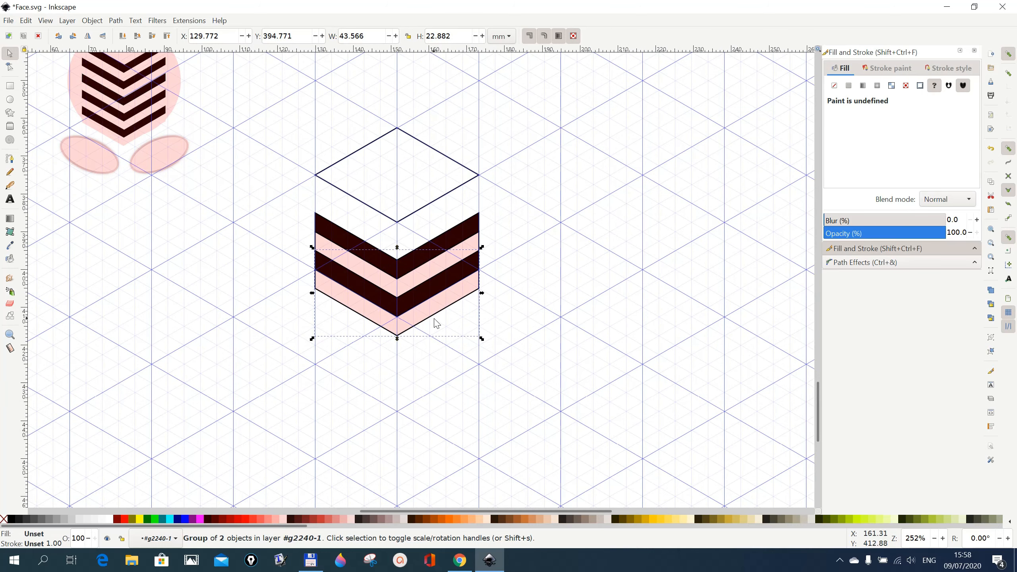
right_click(421, 299)
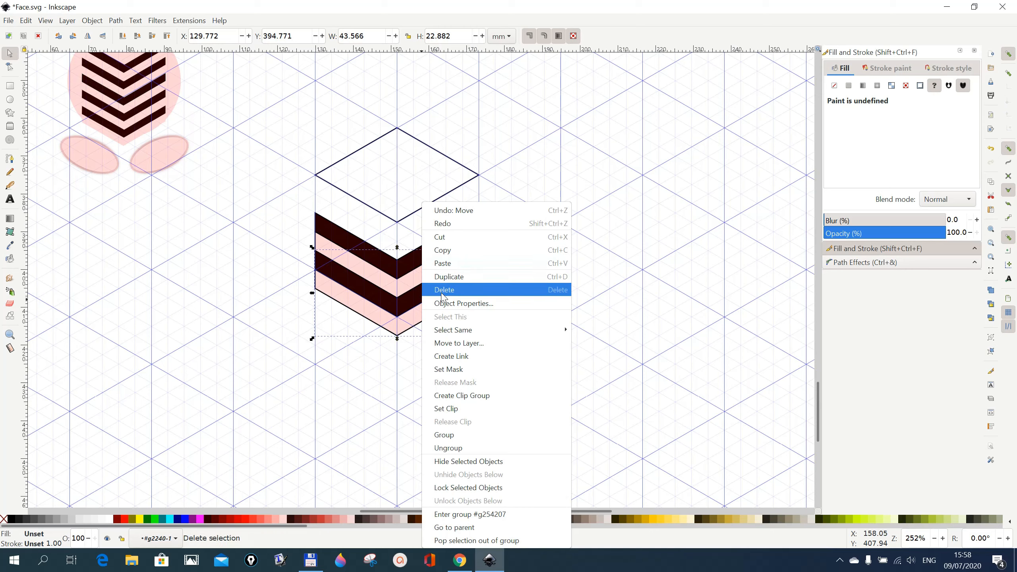
click(444, 276)
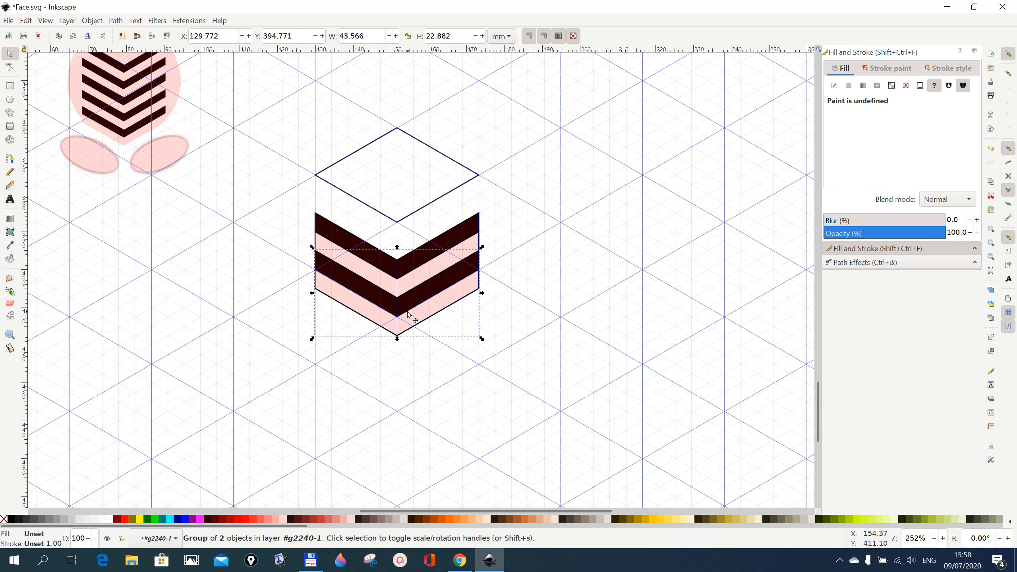
drag(410, 321, 407, 356)
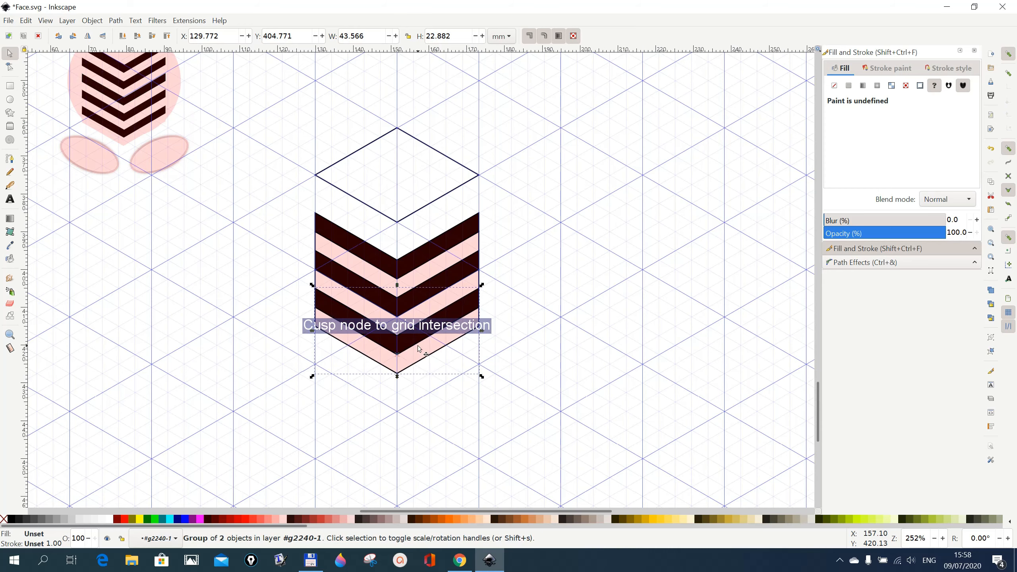
right_click(418, 344)
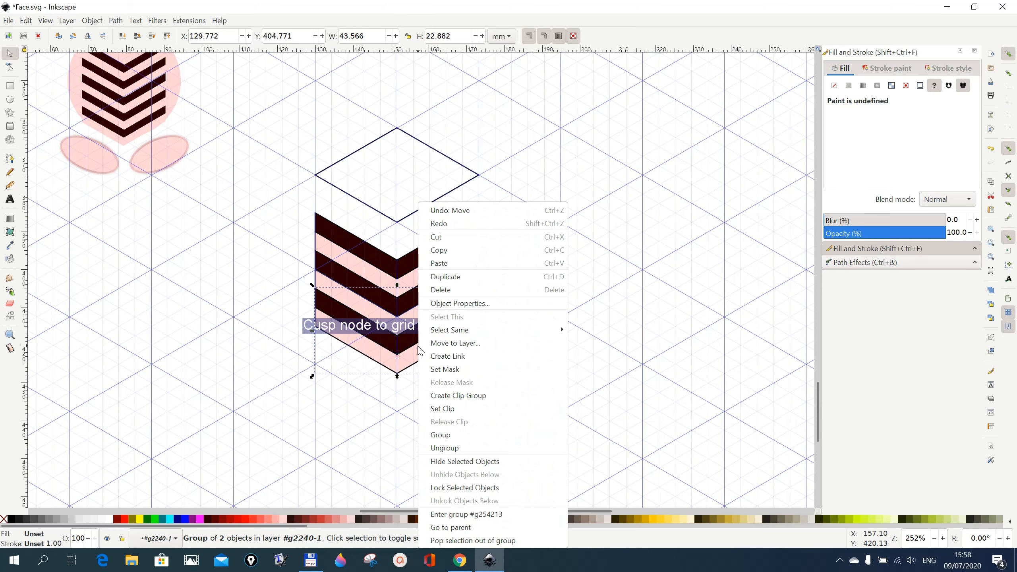
click(440, 277)
drag(416, 351, 416, 394)
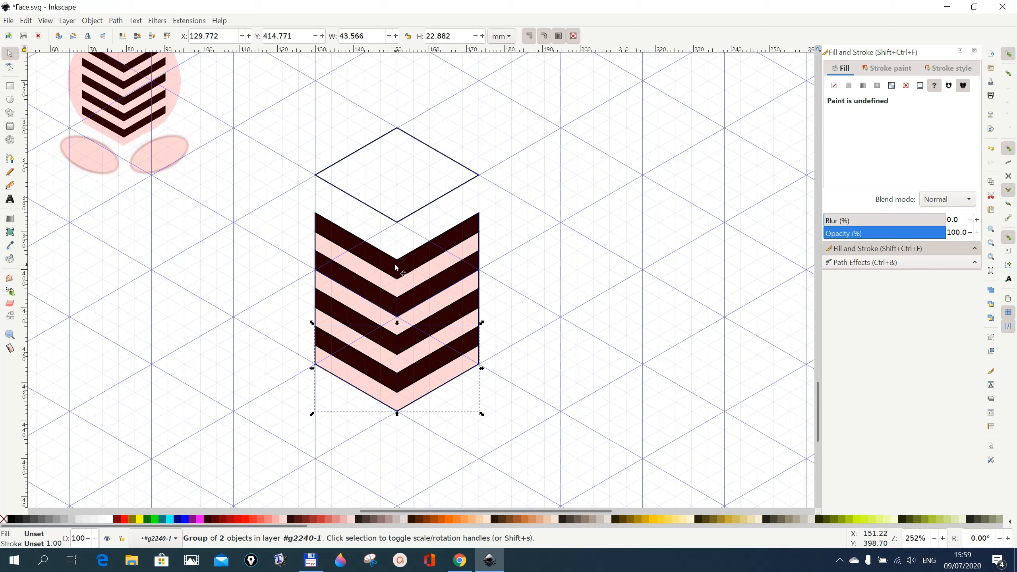
Fill the rhombus with light pink #FFD5D5 and move it 10 mm down onto the upper edge of the first dark band.
click(416, 211)
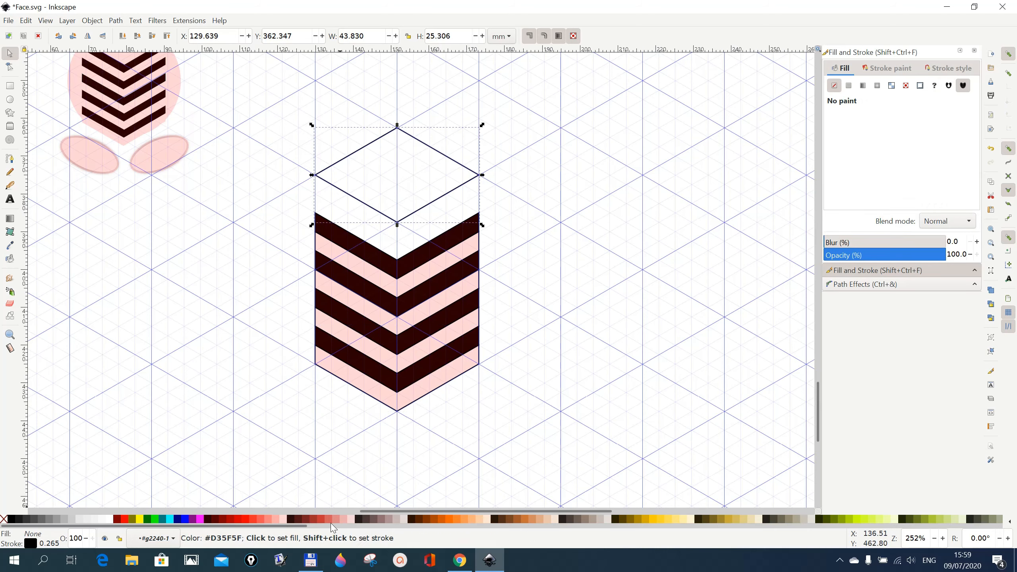
click(285, 519)
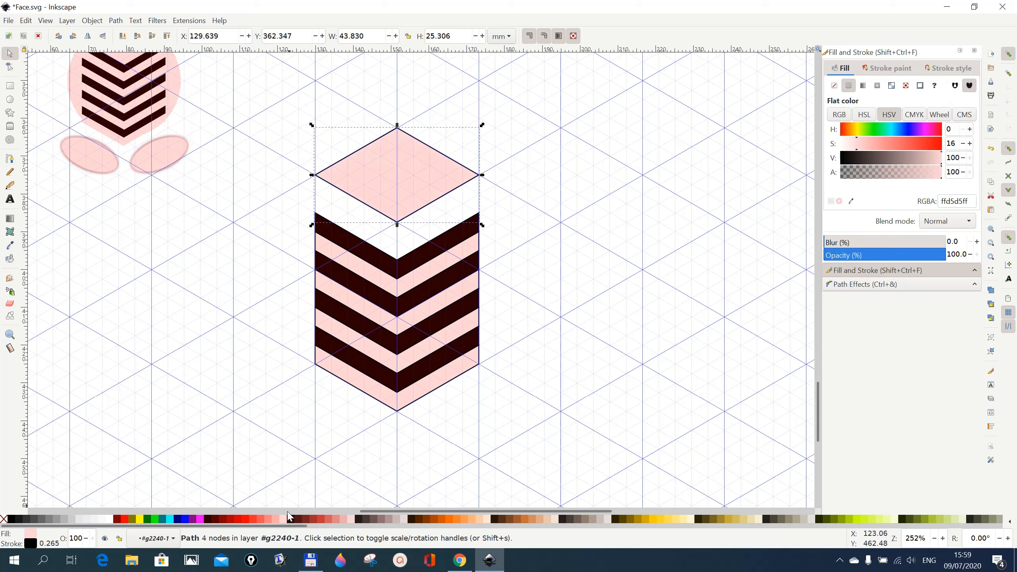
drag(394, 222, 392, 261)
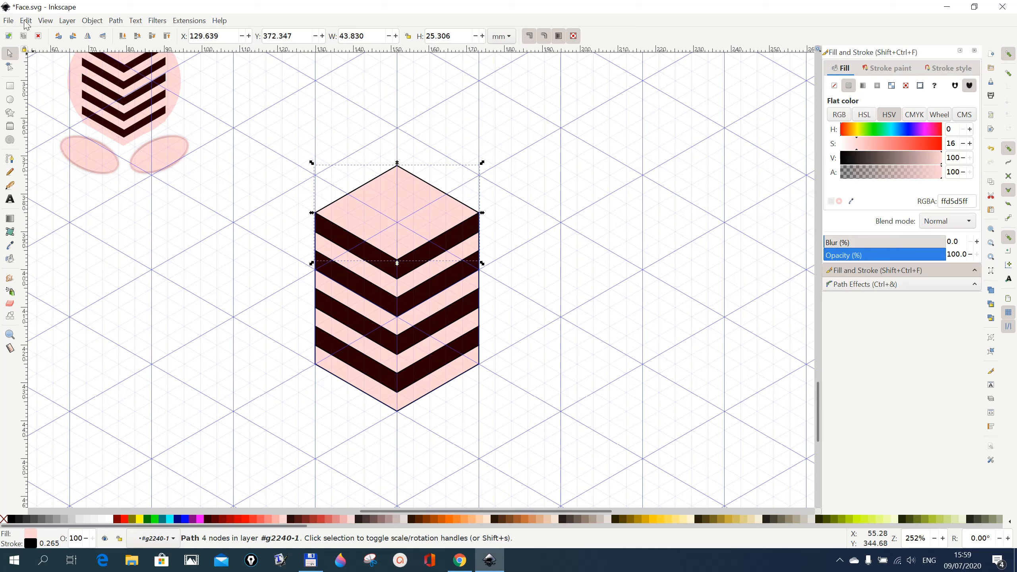
Hide the page grid and group the rhombus with the four striped band groups.
click(44, 22)
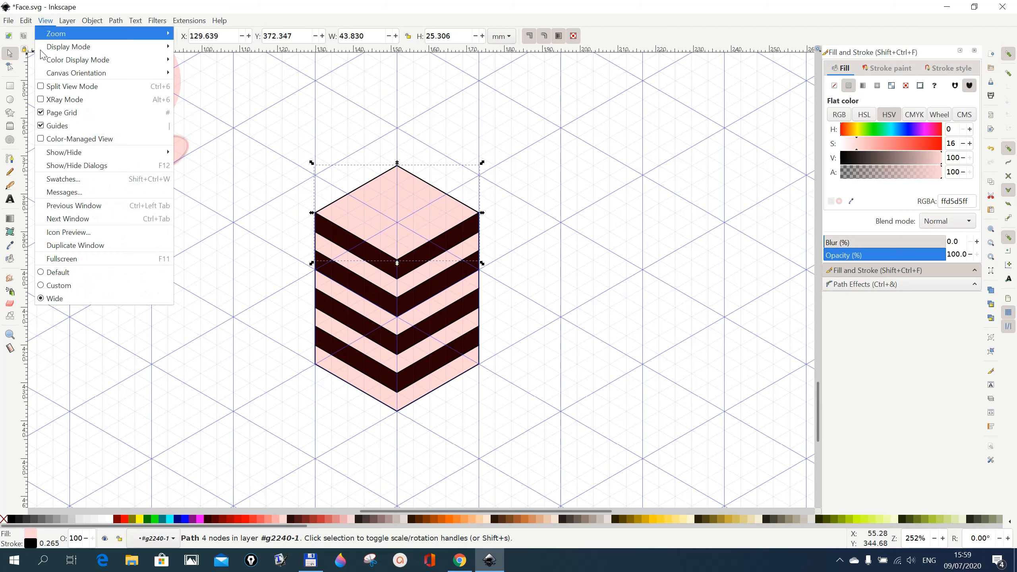
click(59, 116)
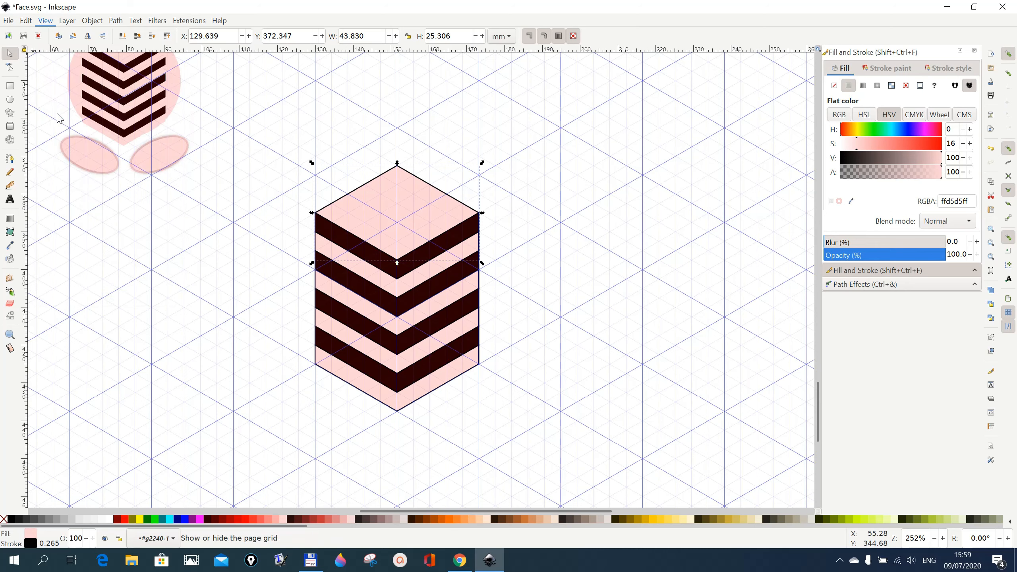
click(525, 326)
mouse_move(273, 151)
mouse_down()
mouse_move(373, 417)
mouse_move(517, 446)
mouse_up()
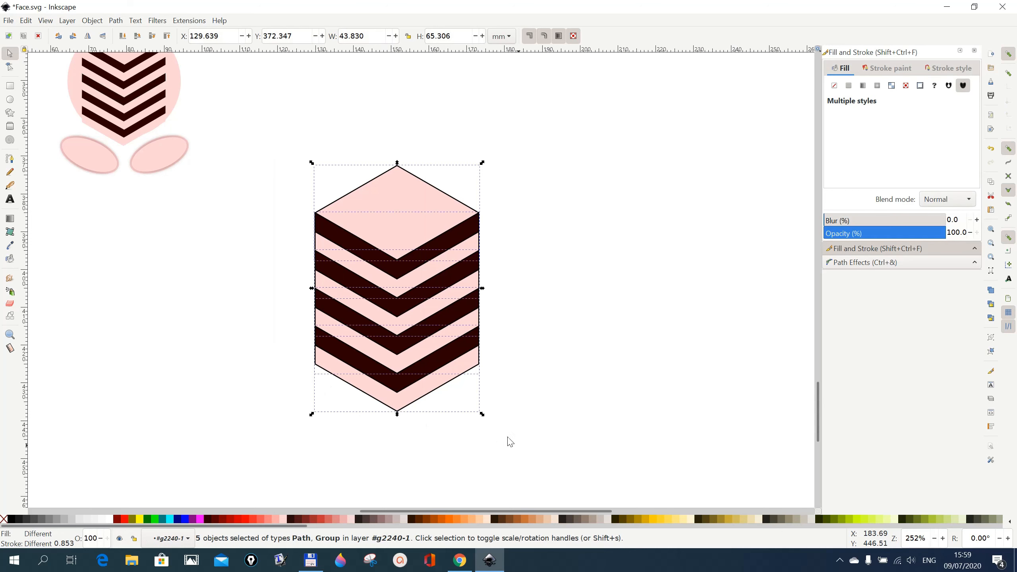
click(92, 21)
click(101, 100)
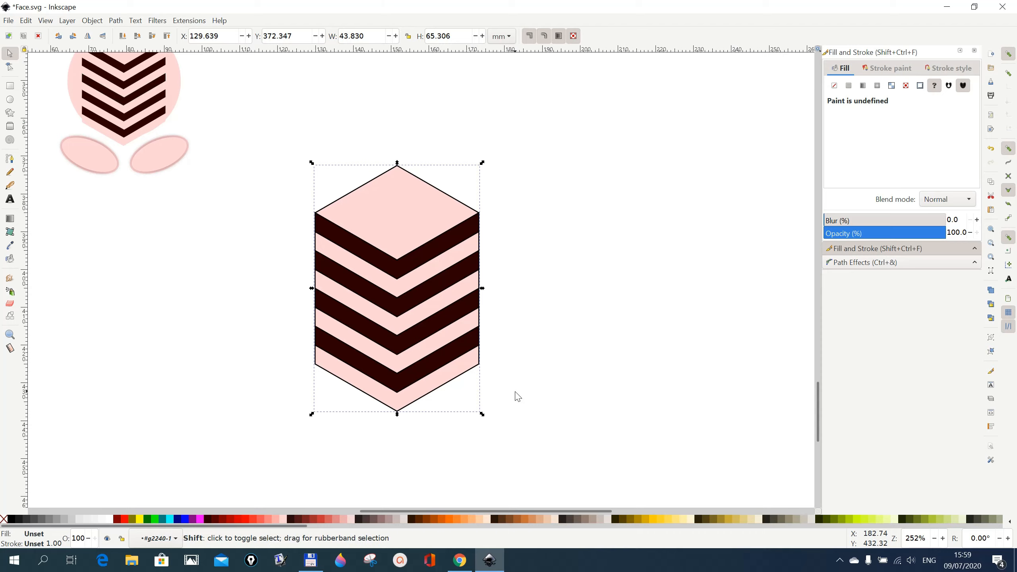
Scale the striped group proportionally down to about 28.5 × 42.4 mm and move it slightly upward.
drag(482, 416, 455, 395)
drag(411, 303, 418, 258)
scroll(497, 341, up, 5)
scroll(499, 339, up, 3)
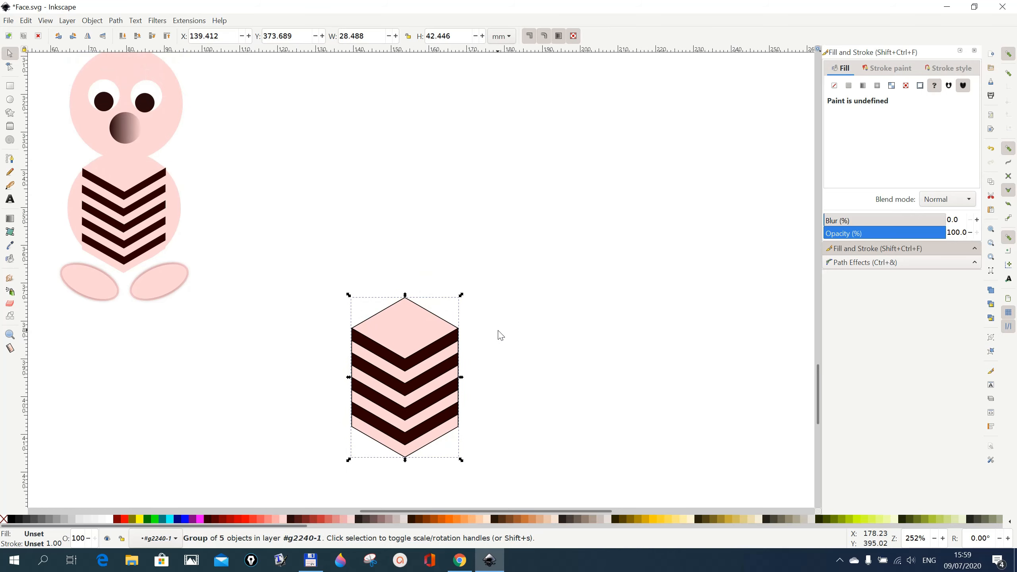
Draw a pink circle about 36 mm in diameter and place it as the head, slightly overlapping the striped body's upper end.
click(10, 101)
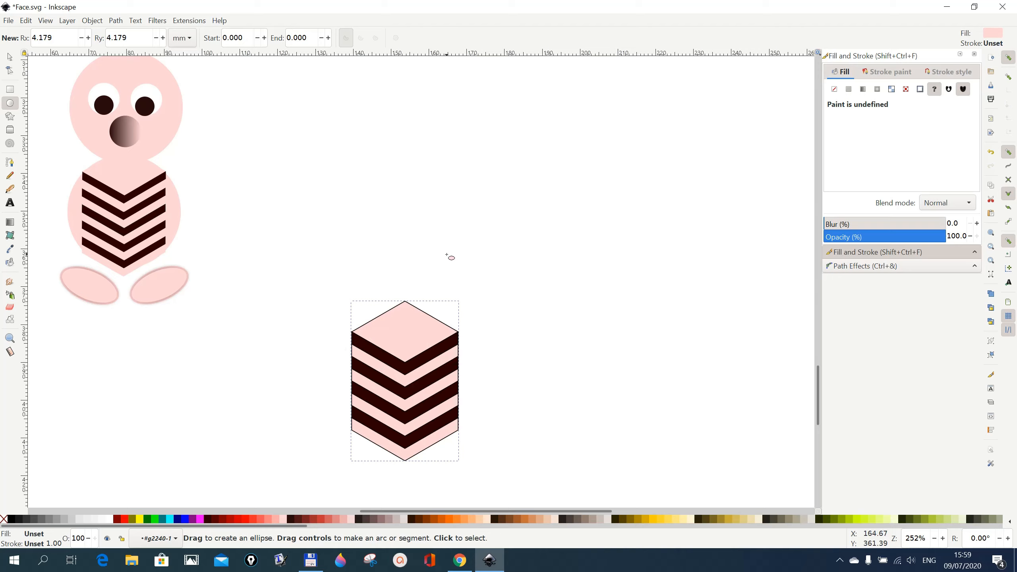
drag(435, 186, 503, 301)
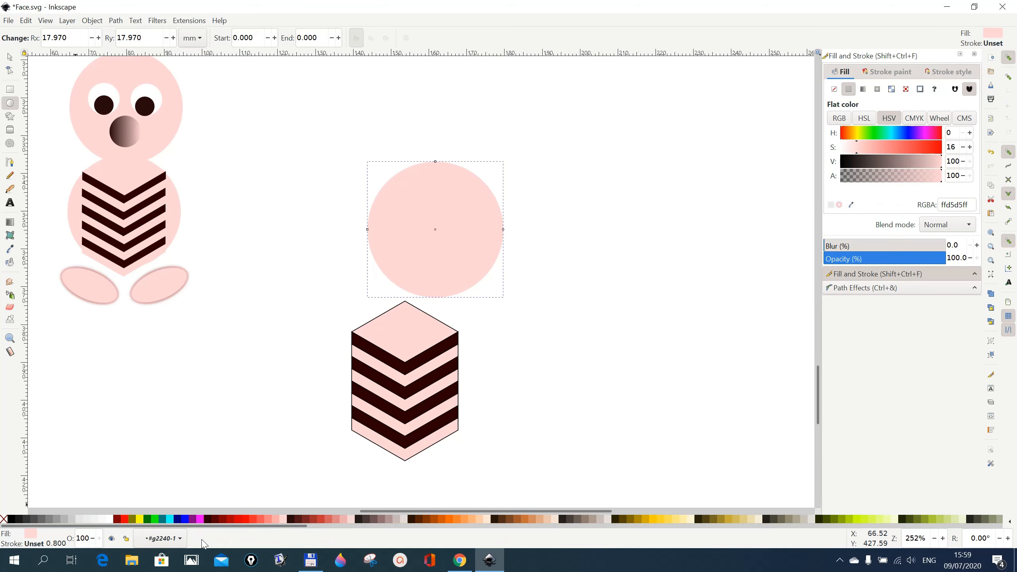
click(10, 57)
drag(441, 206, 415, 245)
Duplicate the head circle and place the copy behind the striped body, roughly centred on it.
scroll(538, 365, down, 2)
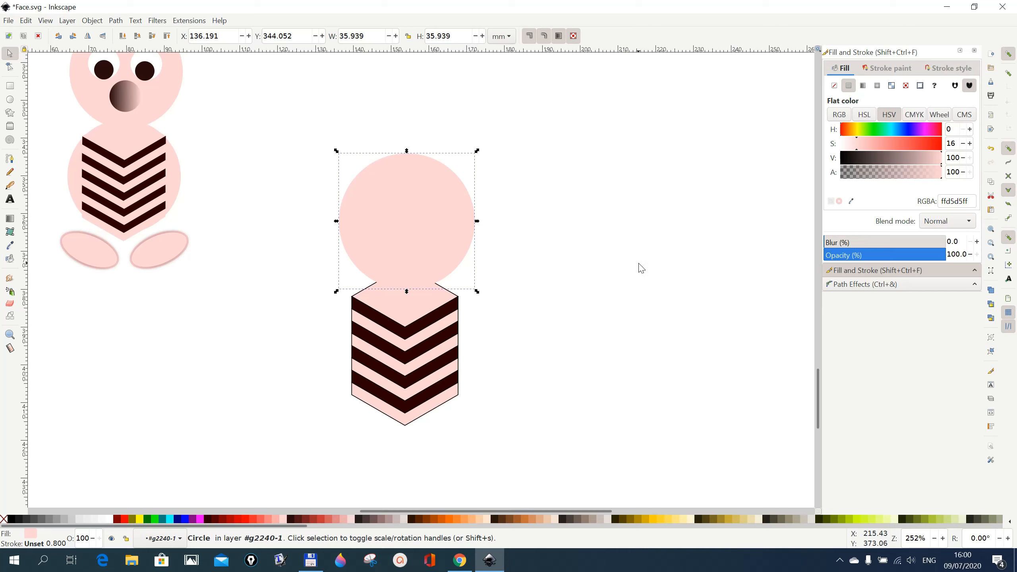
right_click(421, 235)
click(449, 291)
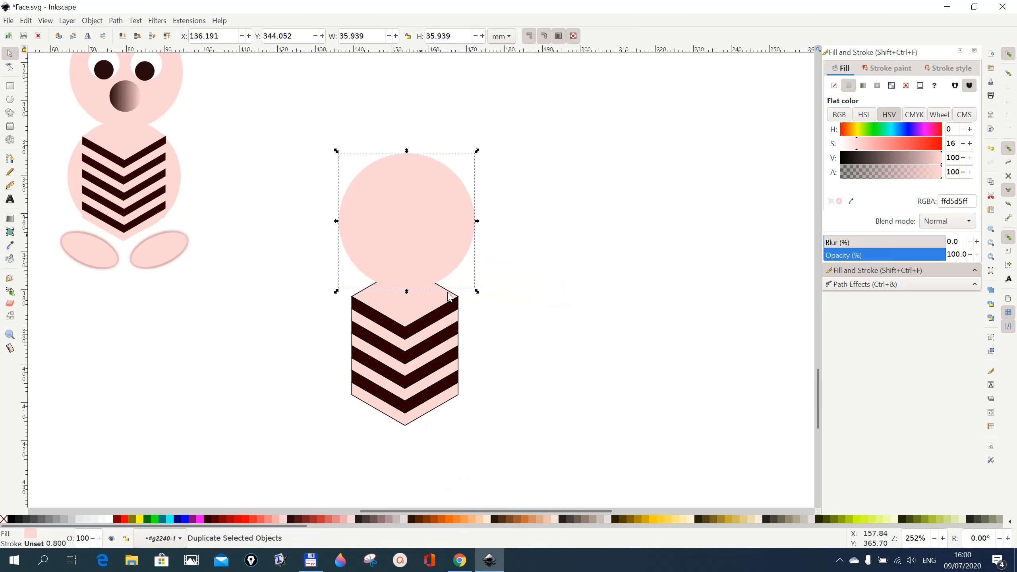
click(26, 20)
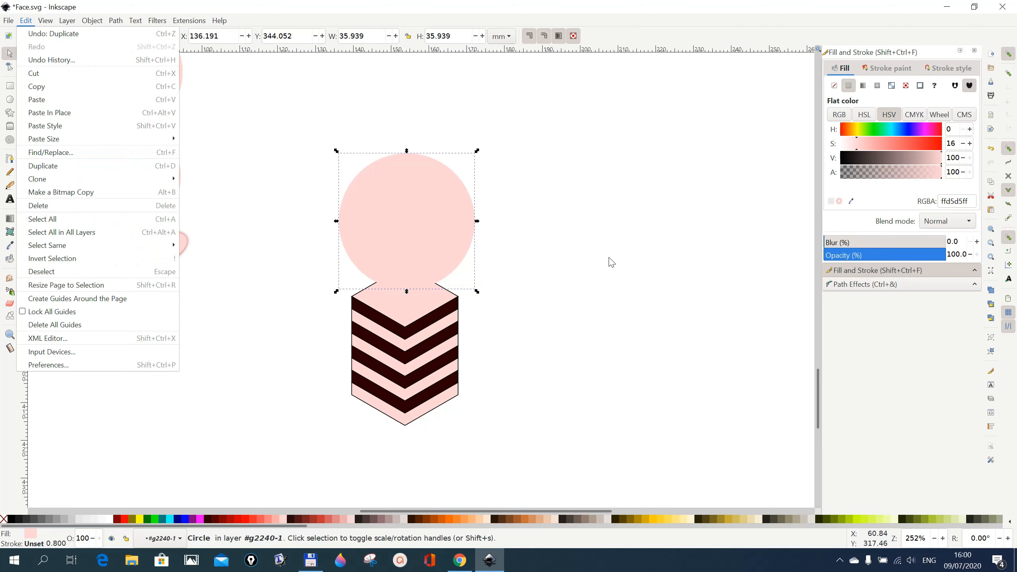
click(645, 268)
drag(399, 268, 397, 375)
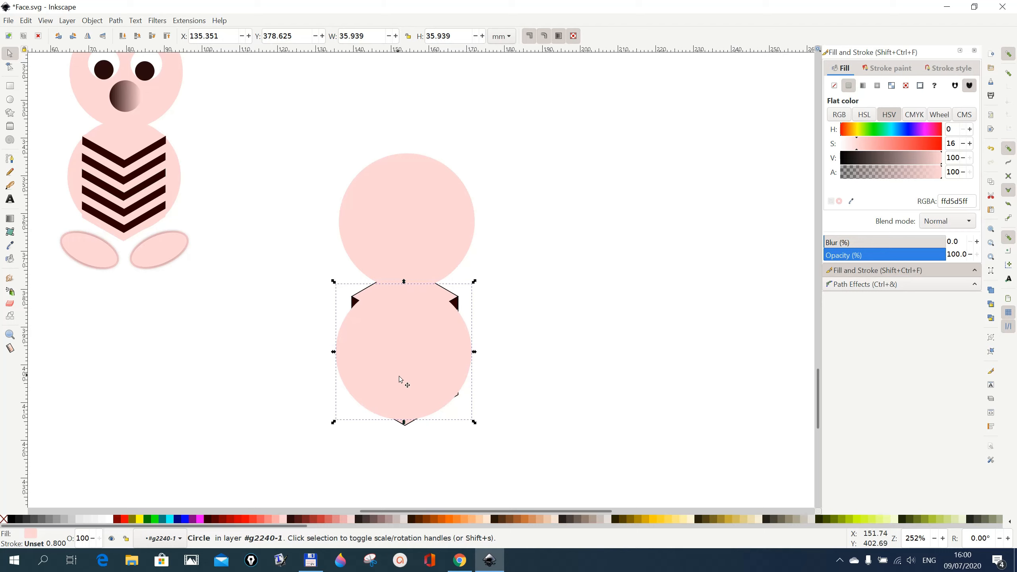
click(123, 39)
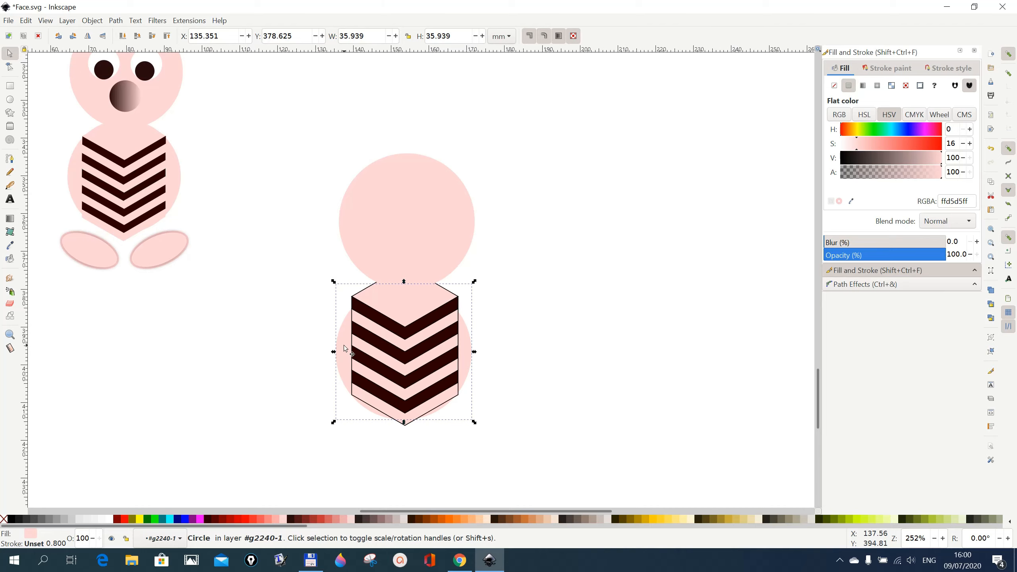
drag(346, 346, 345, 339)
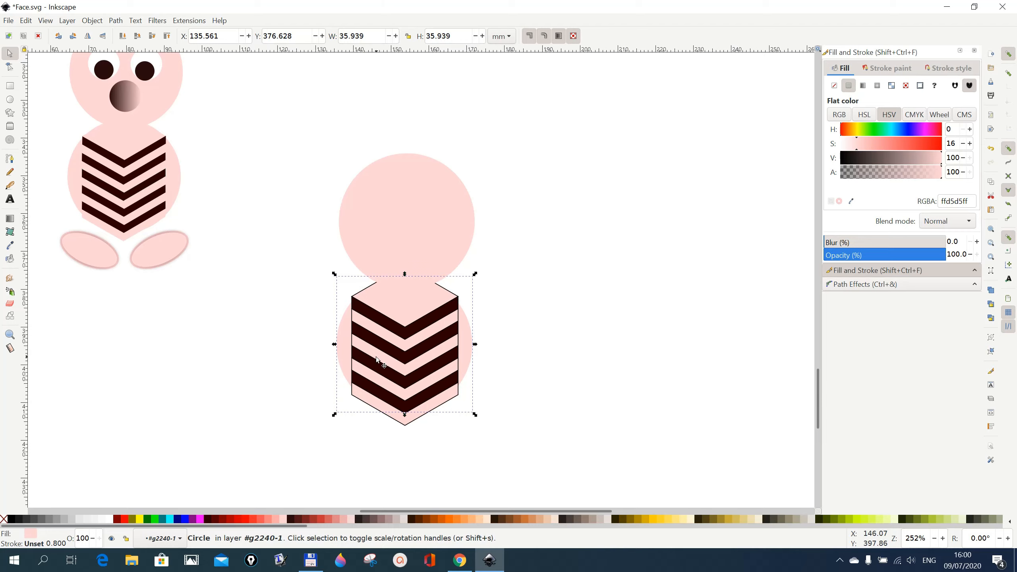
Remove the stroke paint from the striped body group.
click(409, 340)
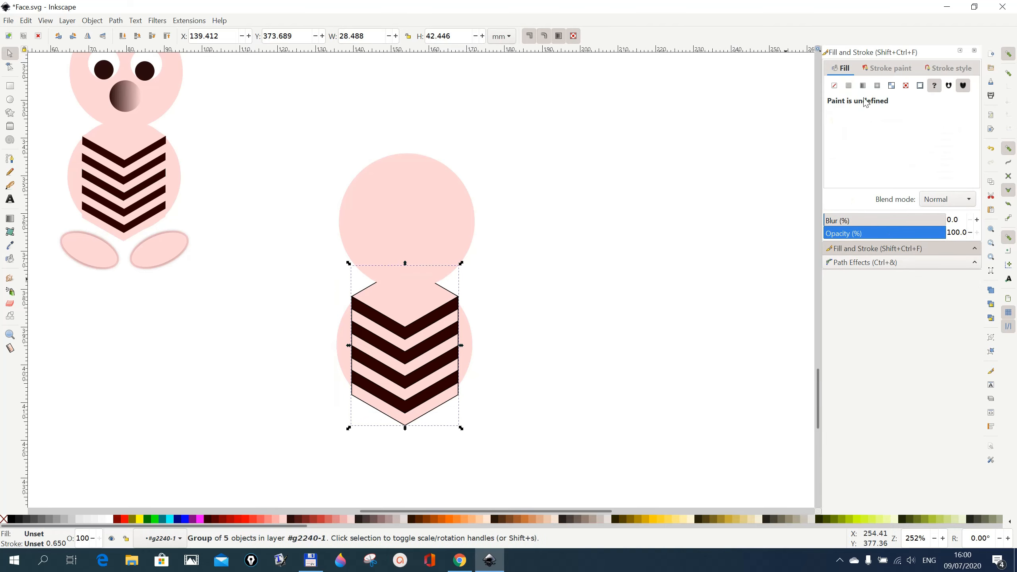
click(93, 21)
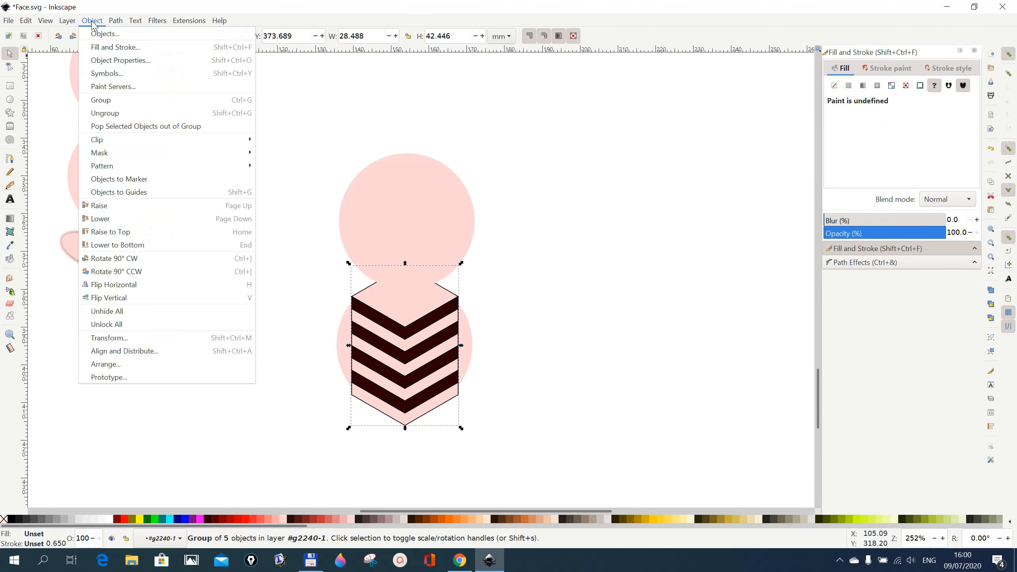
click(104, 52)
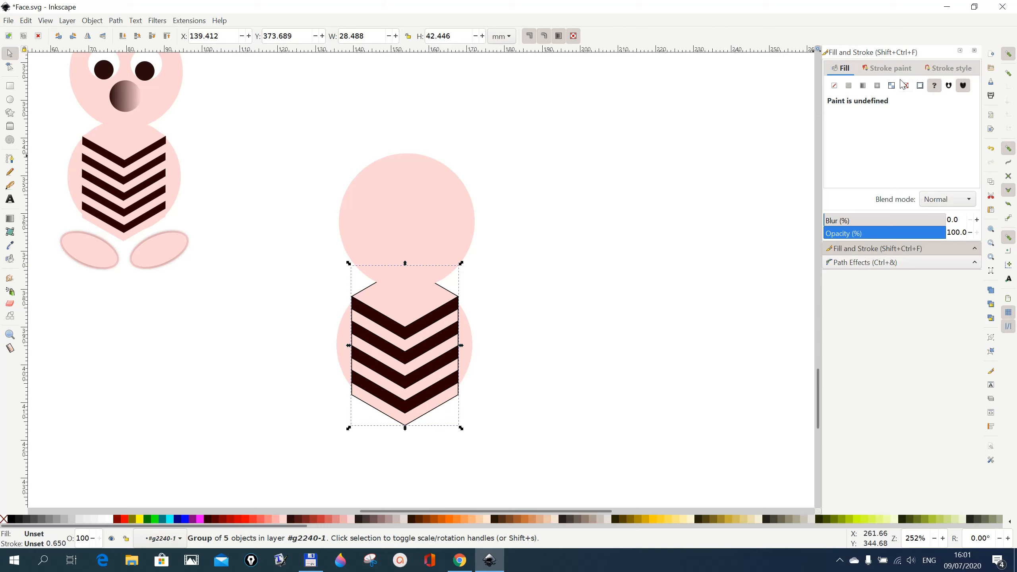
click(890, 71)
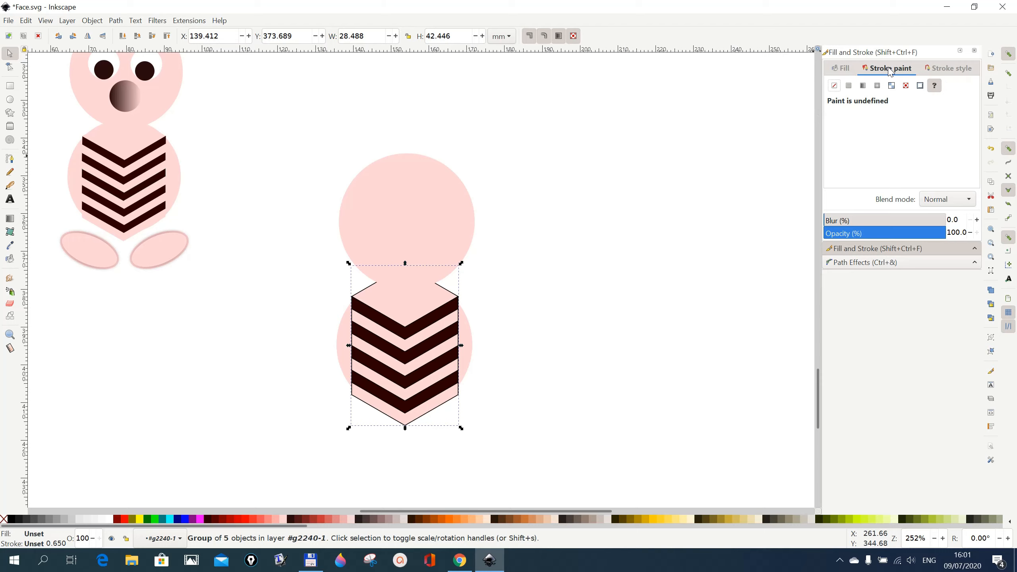
click(833, 86)
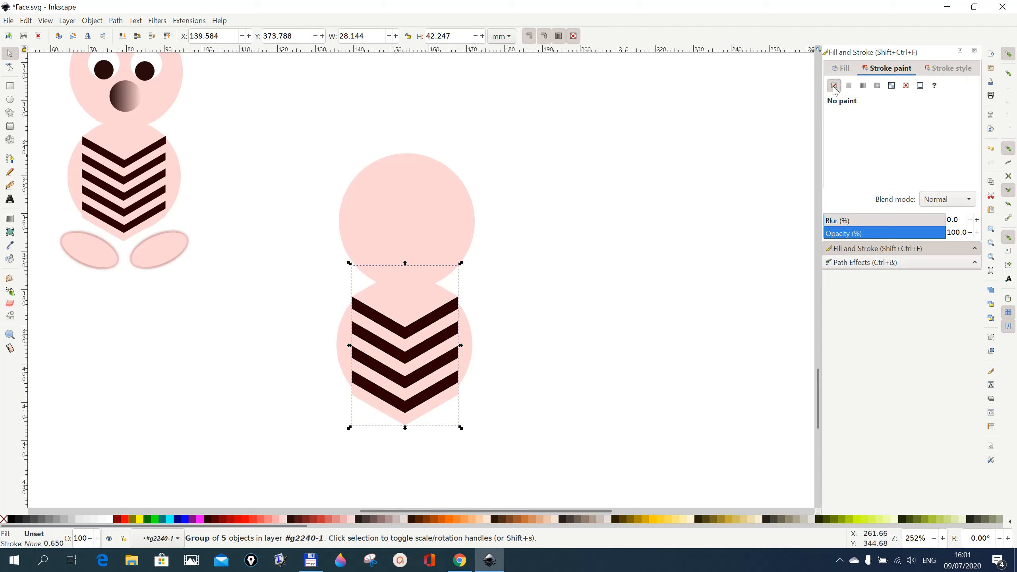
click(648, 319)
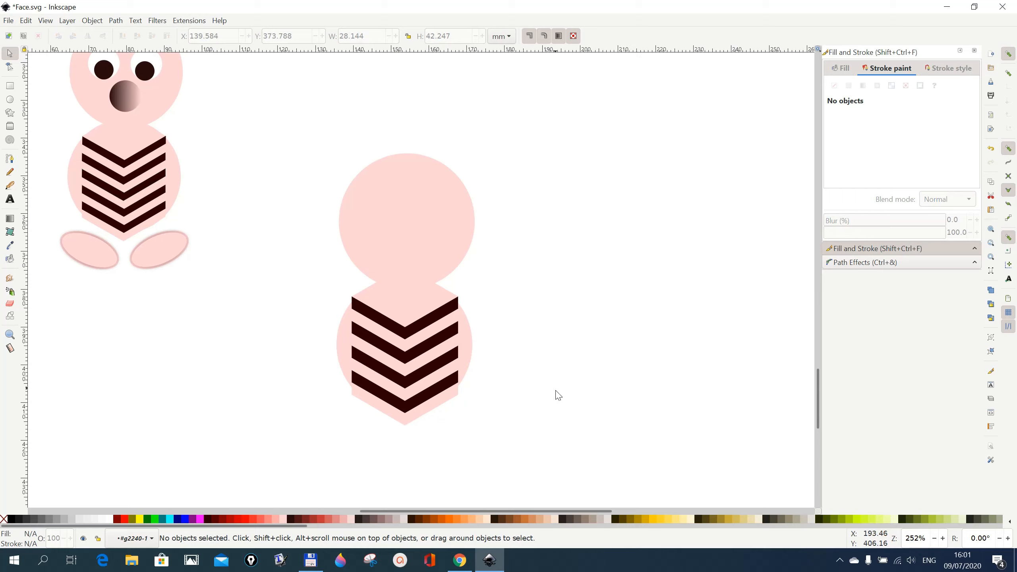
Place a white-filled circle about 10 mm in diameter on the head as the first eye.
scroll(581, 360, up, 2)
scroll(581, 359, down, 1)
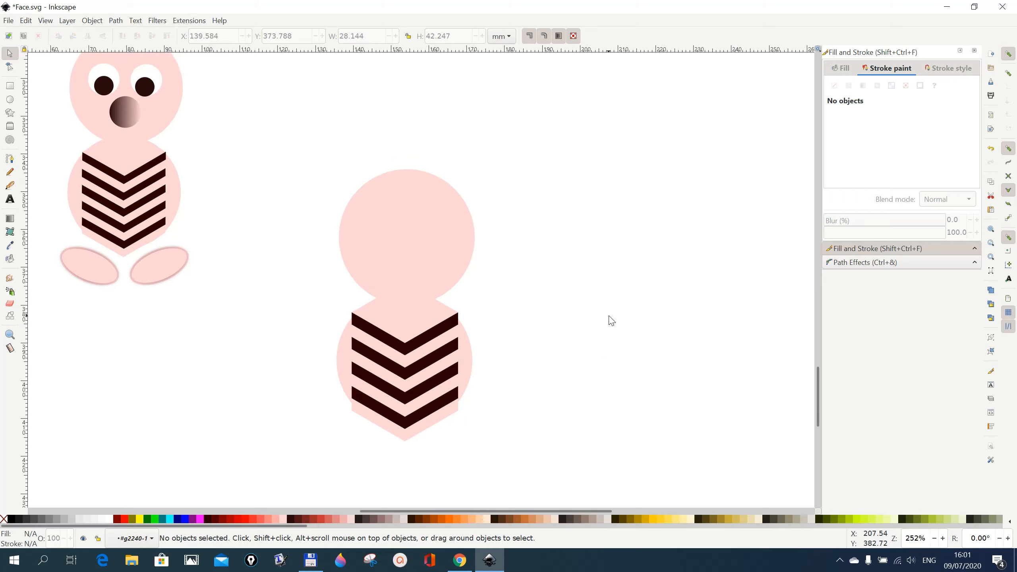
click(10, 102)
drag(568, 207, 588, 230)
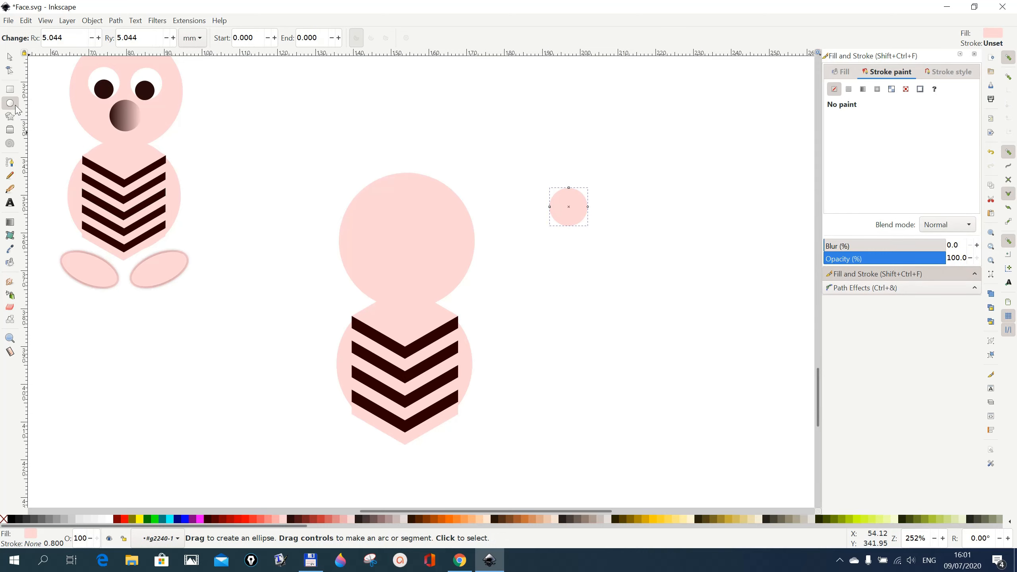
click(10, 56)
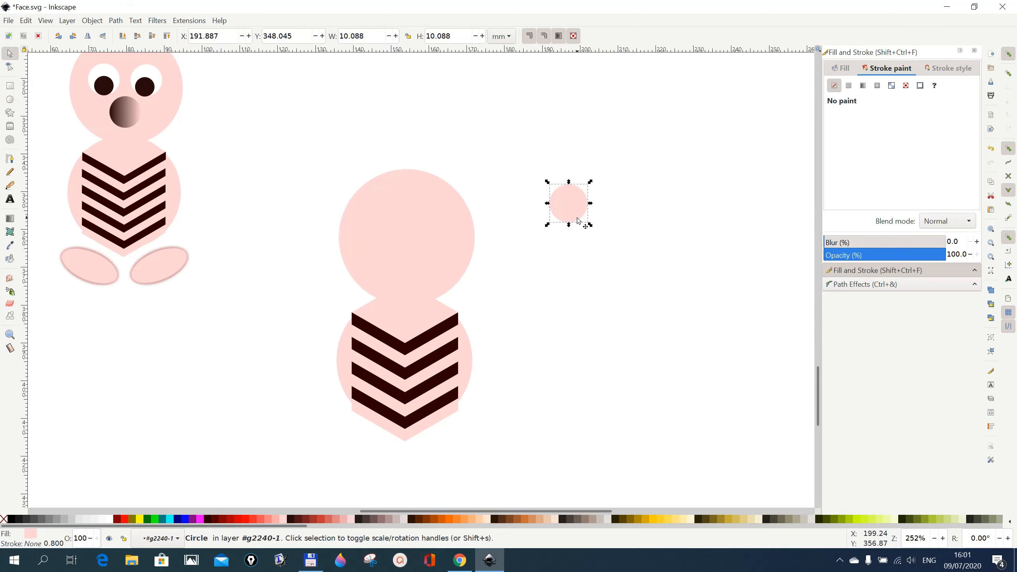
drag(573, 221, 394, 232)
click(108, 520)
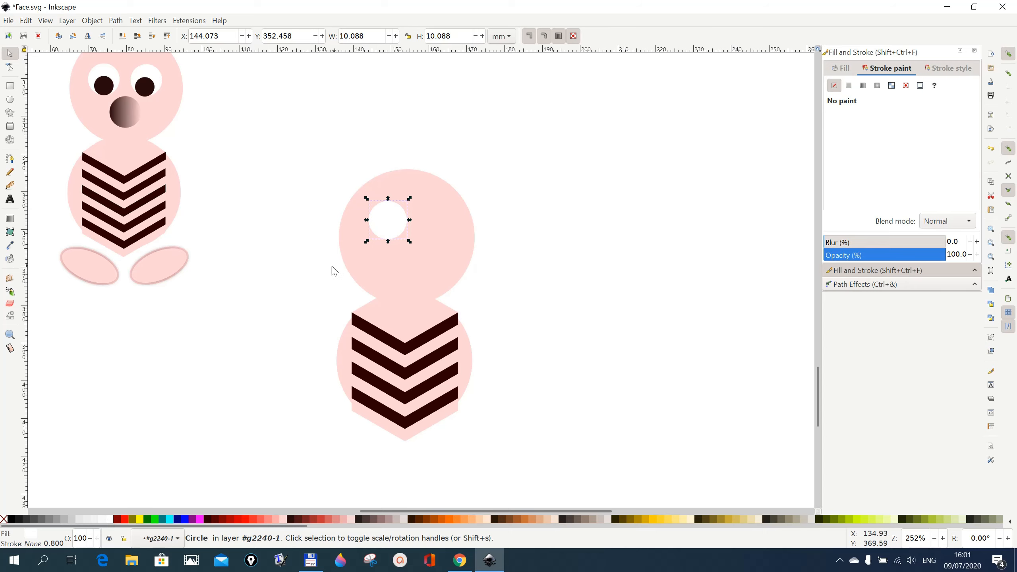
Duplicate the white eye circle and space the two eyes side by side on the head.
right_click(397, 228)
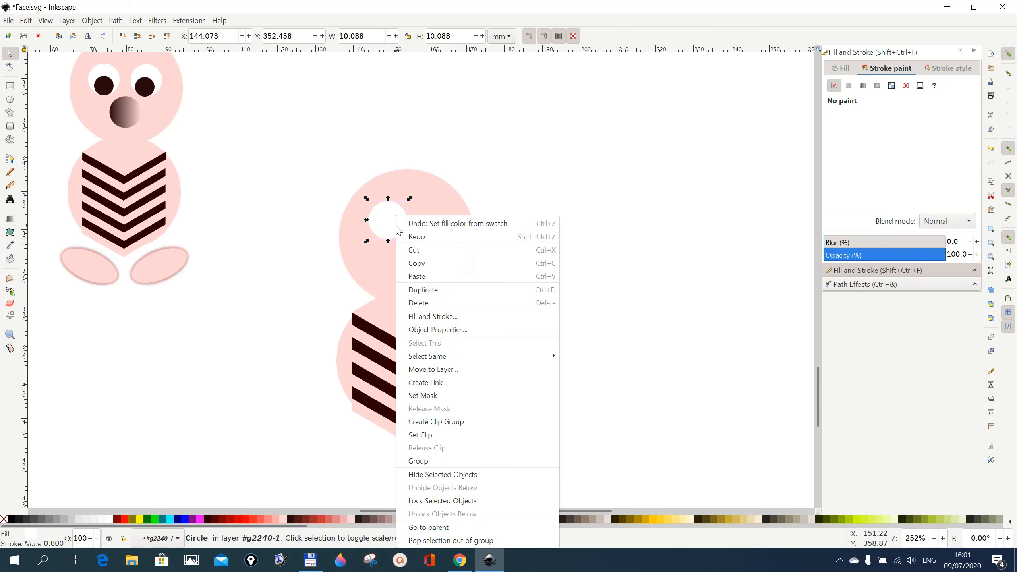
click(431, 291)
drag(393, 228, 427, 229)
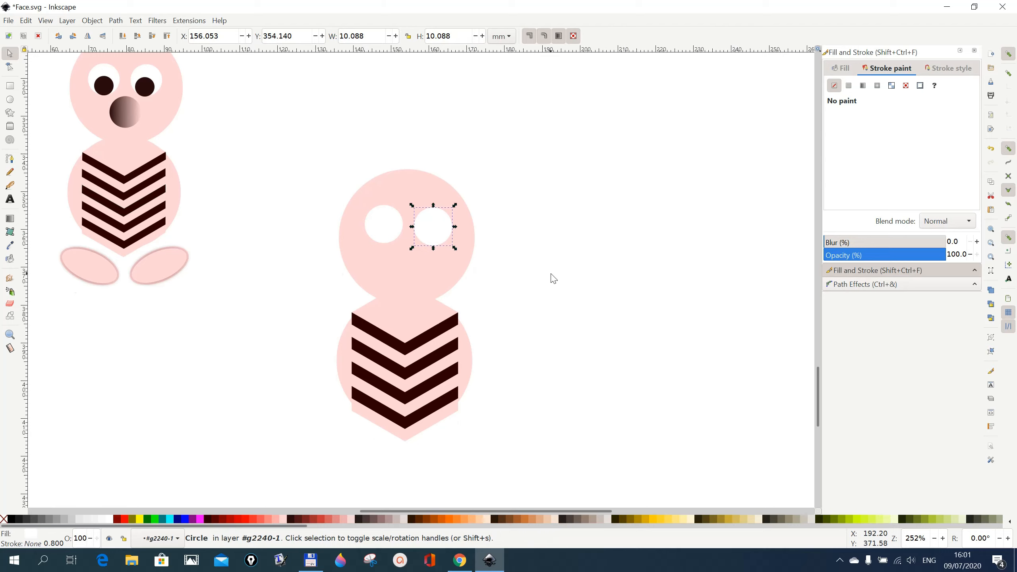
scroll(553, 279, up, 2)
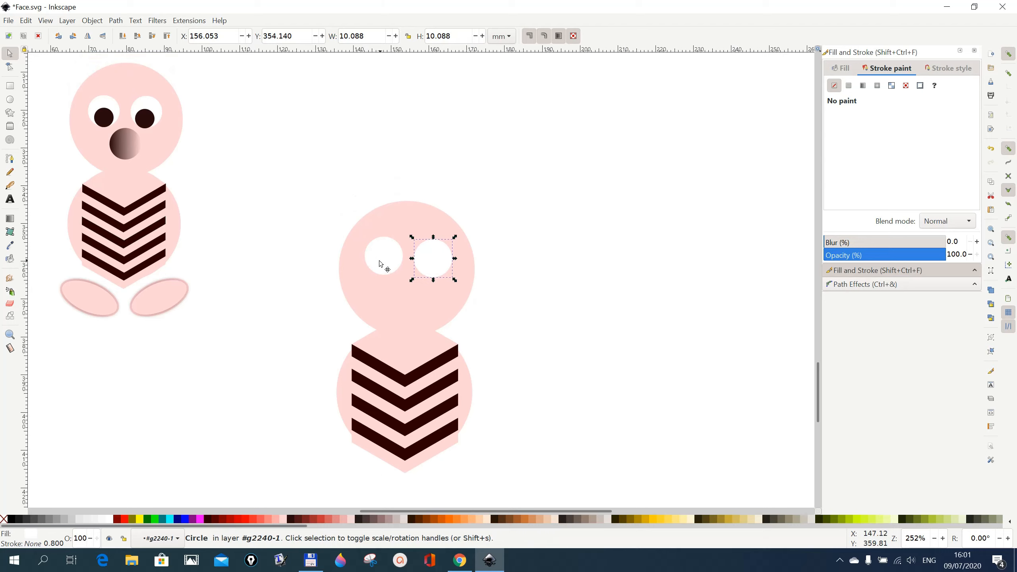
Duplicate a white eye circle as the nose, place it centred below the eyes, and fill it dark brown (2b0000).
drag(380, 265, 376, 264)
drag(427, 264, 401, 308)
right_click(426, 268)
click(443, 297)
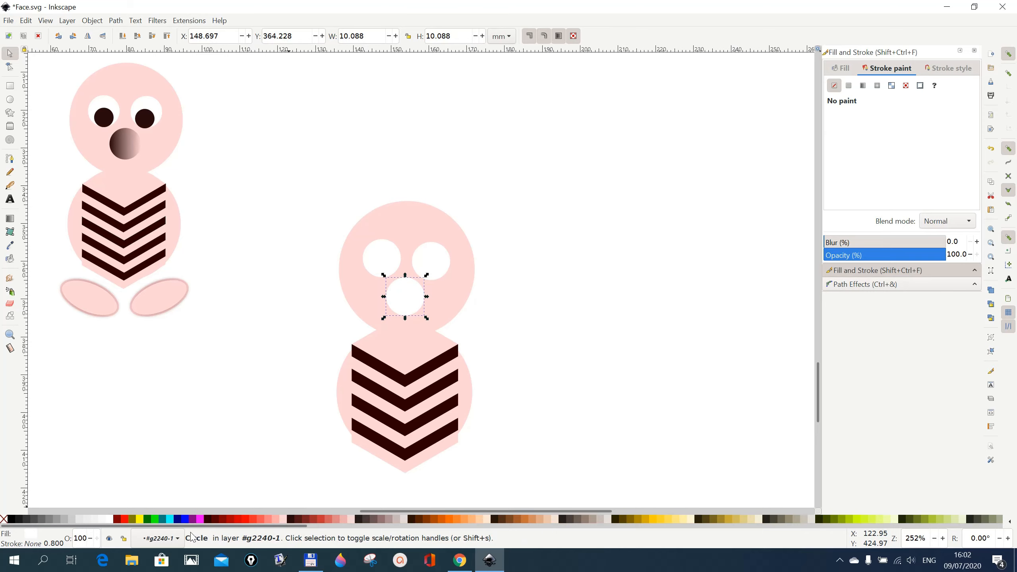
click(210, 522)
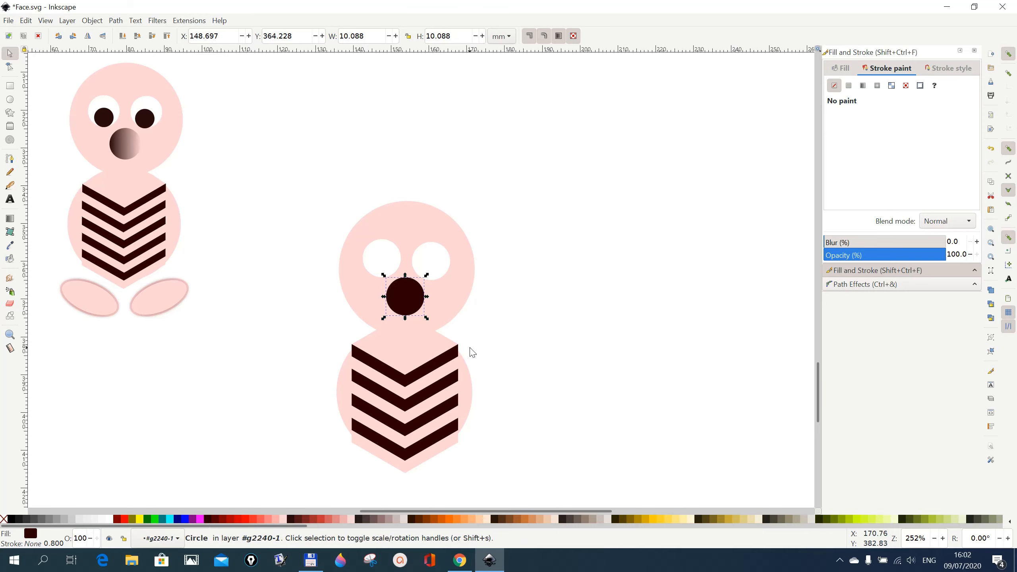
click(637, 241)
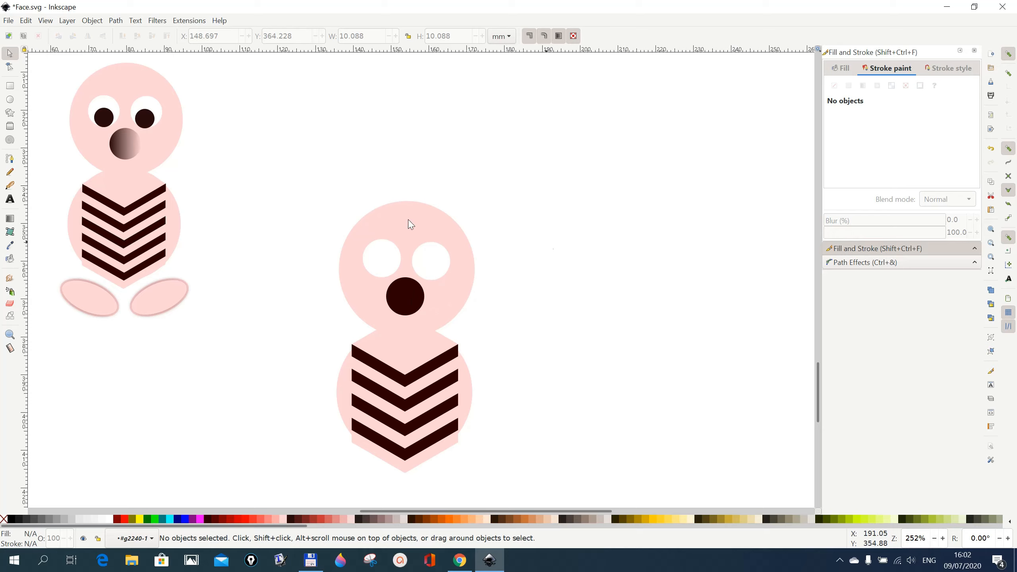
Draw a dark brown pupil circle about 5.7 mm in diameter and duplicate it so that each white eye has one.
click(10, 100)
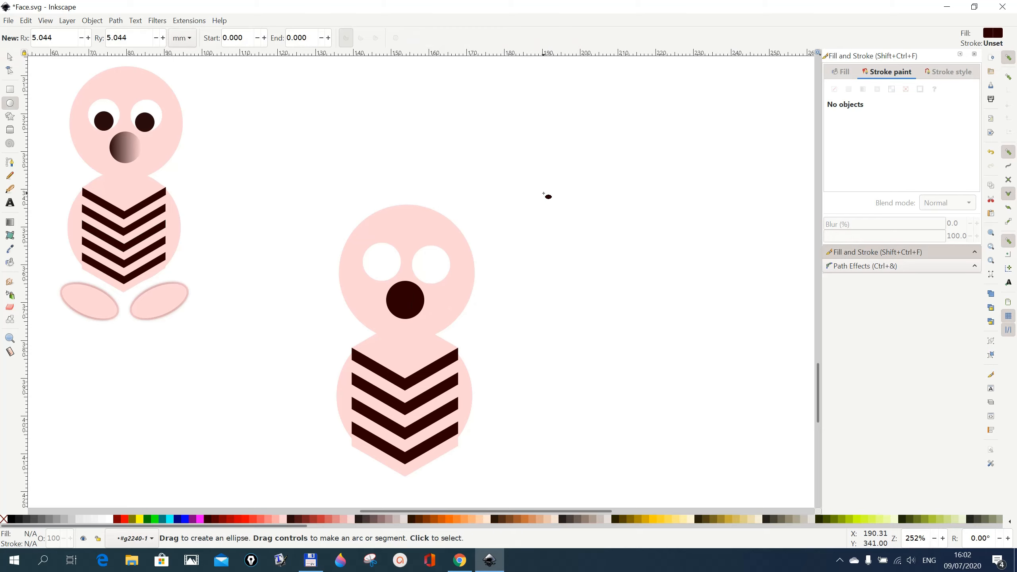
drag(544, 194, 556, 205)
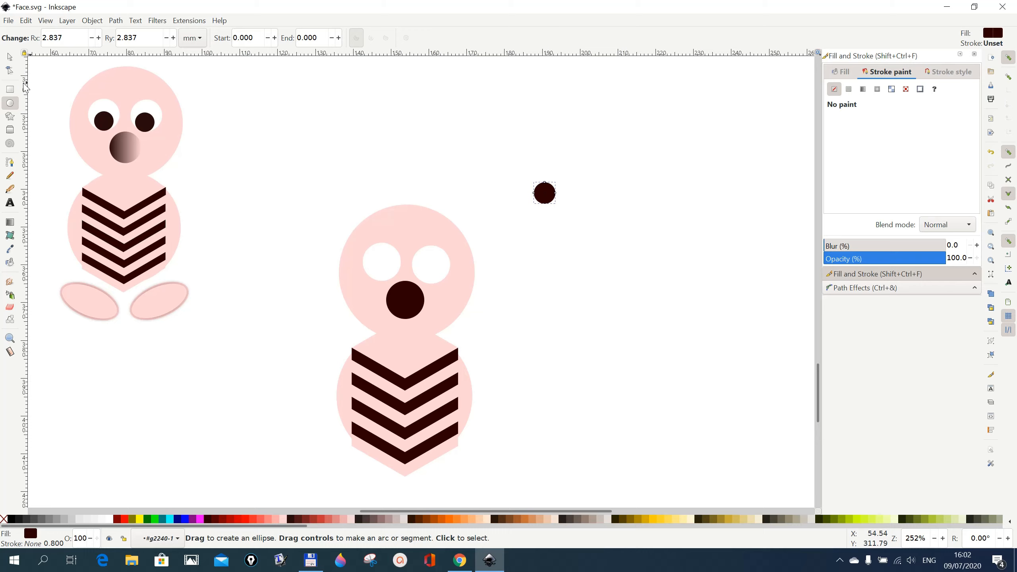
click(10, 57)
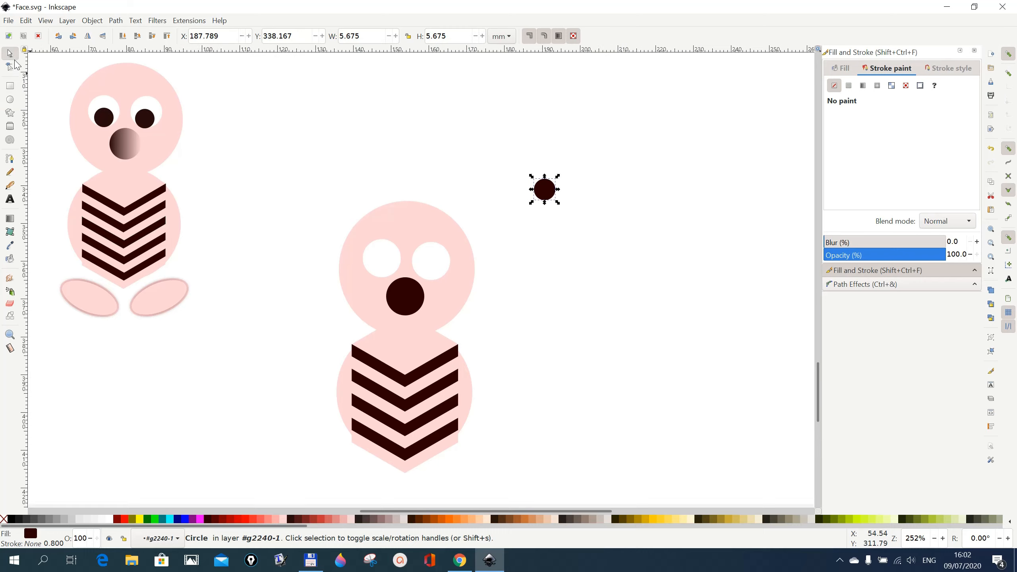
drag(547, 196, 383, 273)
right_click(434, 275)
click(454, 290)
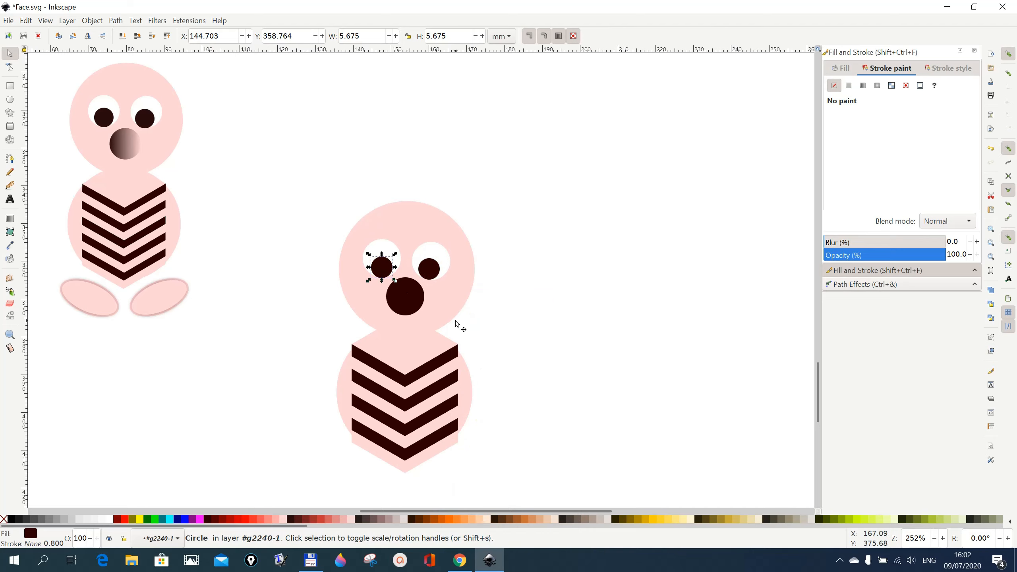
click(560, 356)
Change the nose circle's fill from flat colour to a linear gradient.
scroll(665, 379, down, 2)
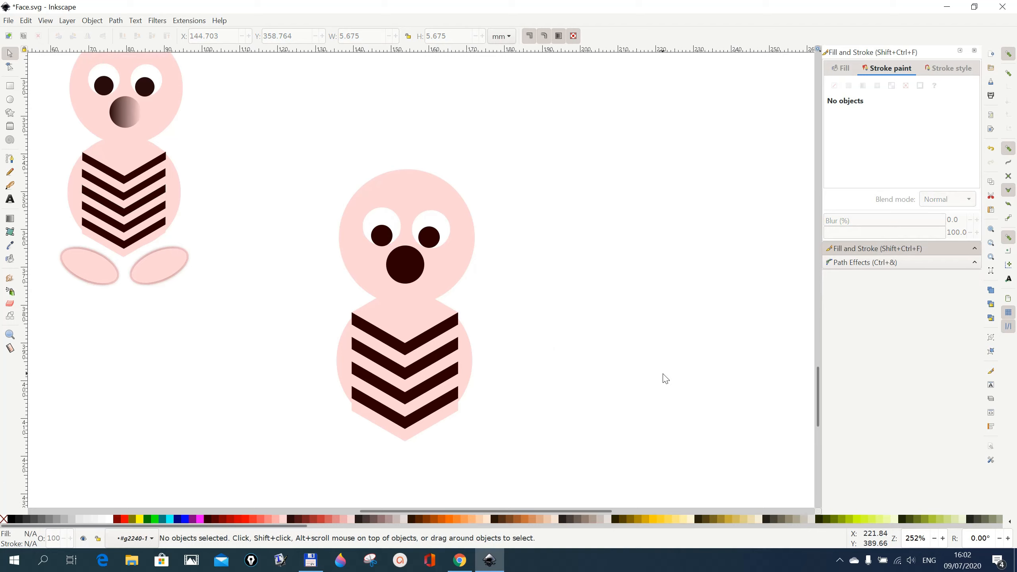
scroll(666, 375, up, 1)
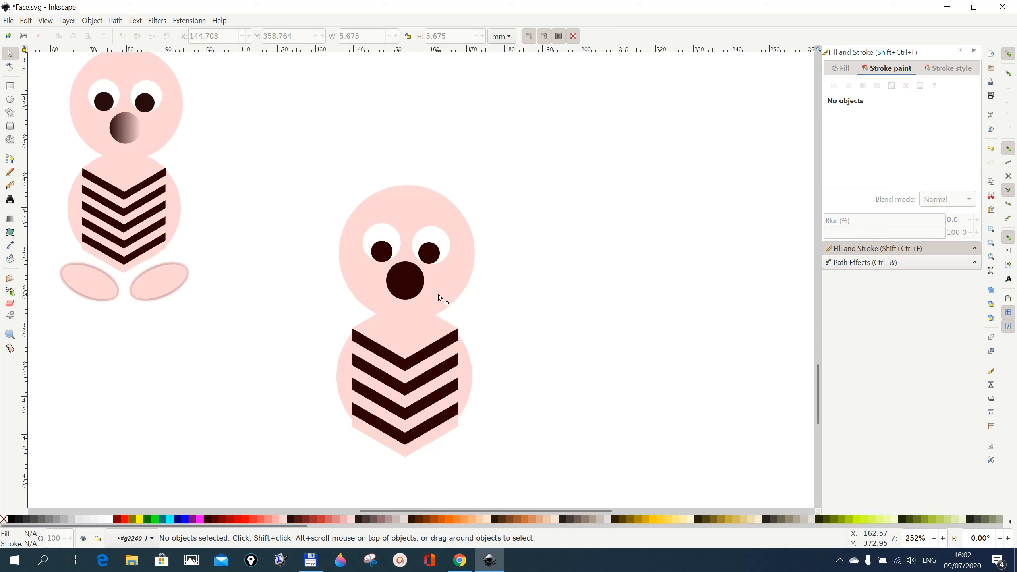
click(411, 289)
click(840, 68)
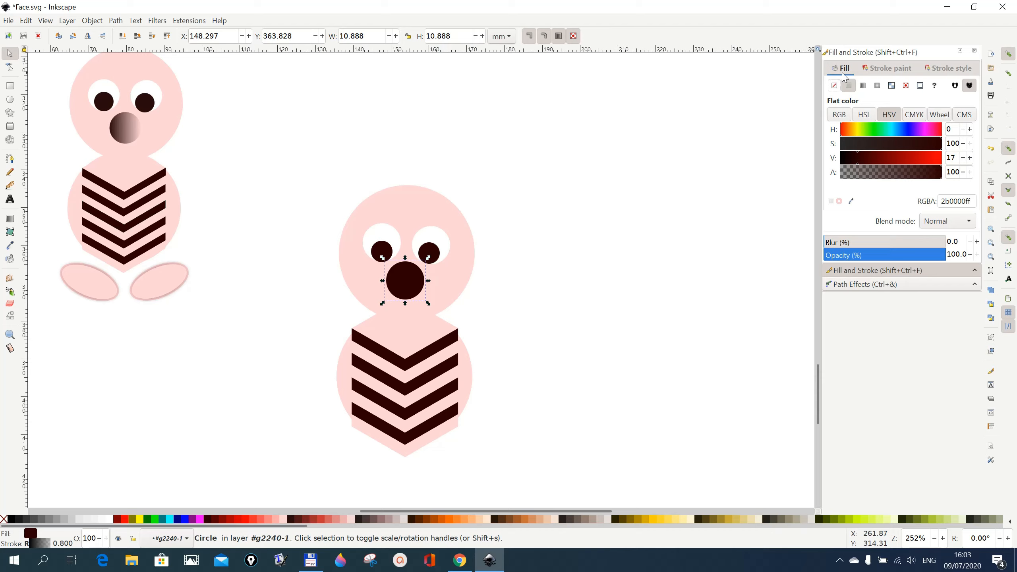
click(877, 85)
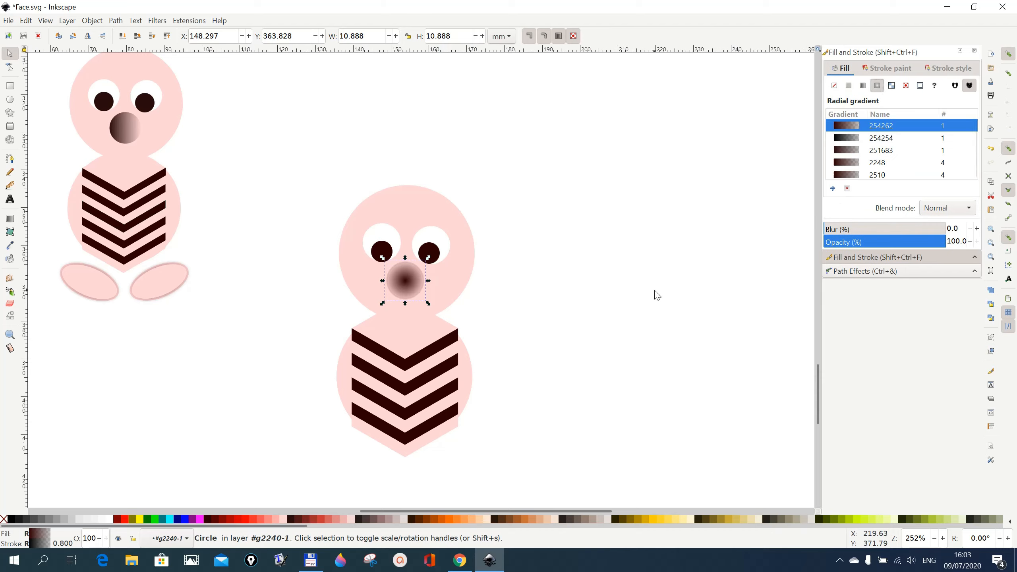
click(863, 85)
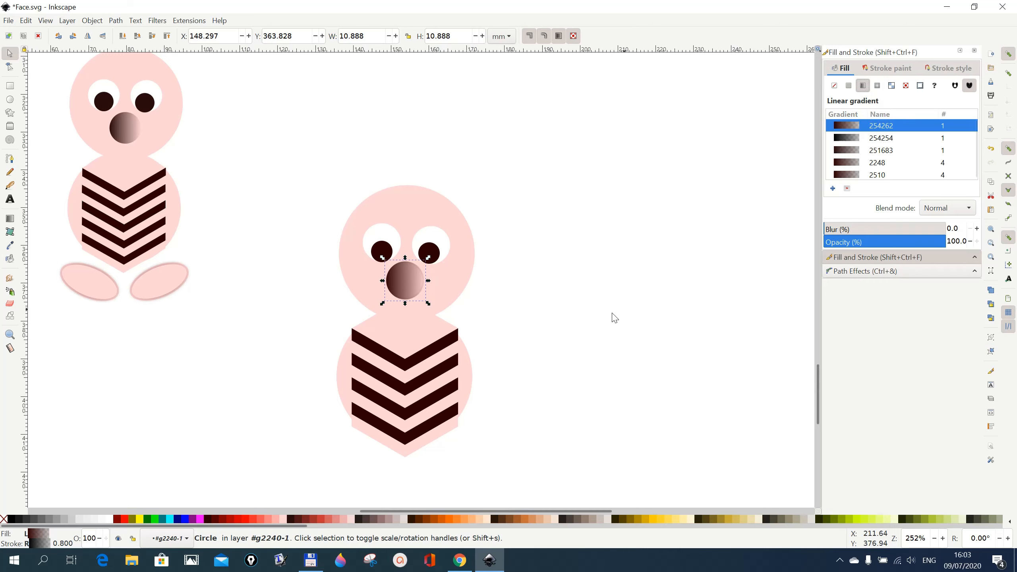
click(574, 329)
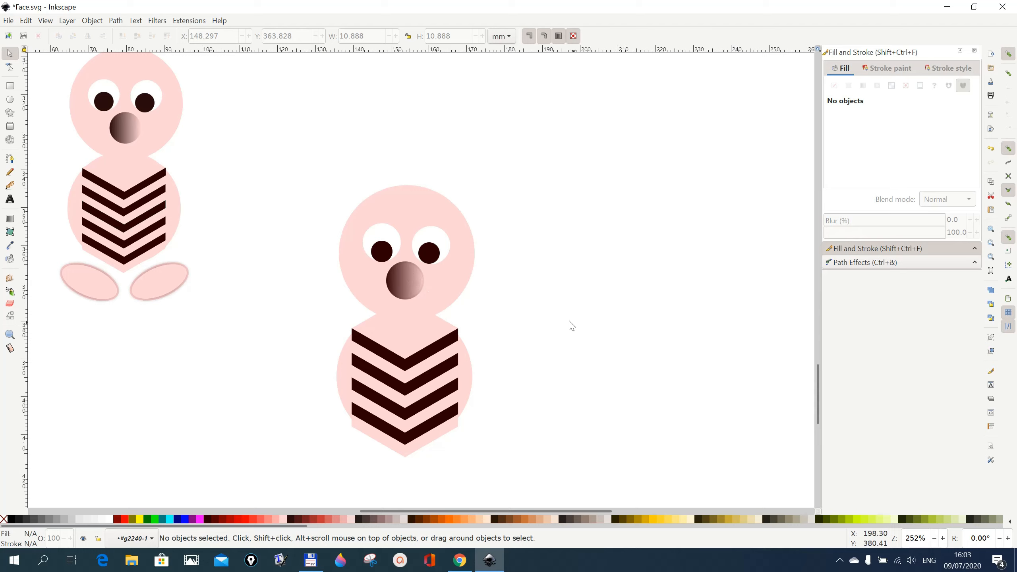
Draw an upright ellipse about 9 mm wide and 16 mm high beside the body and fill it light pink (ffd5d5).
scroll(569, 325, down, 4)
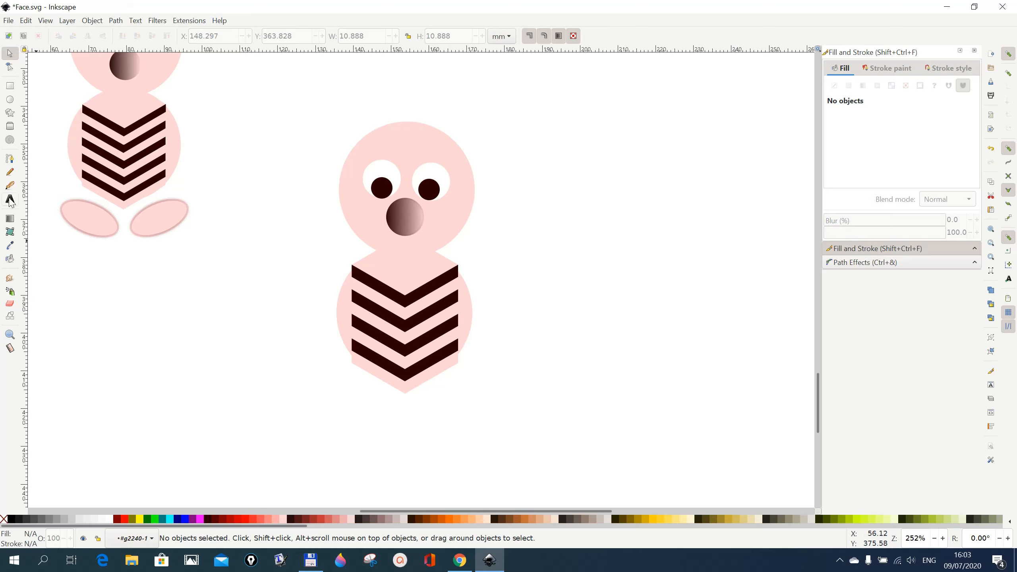
click(14, 102)
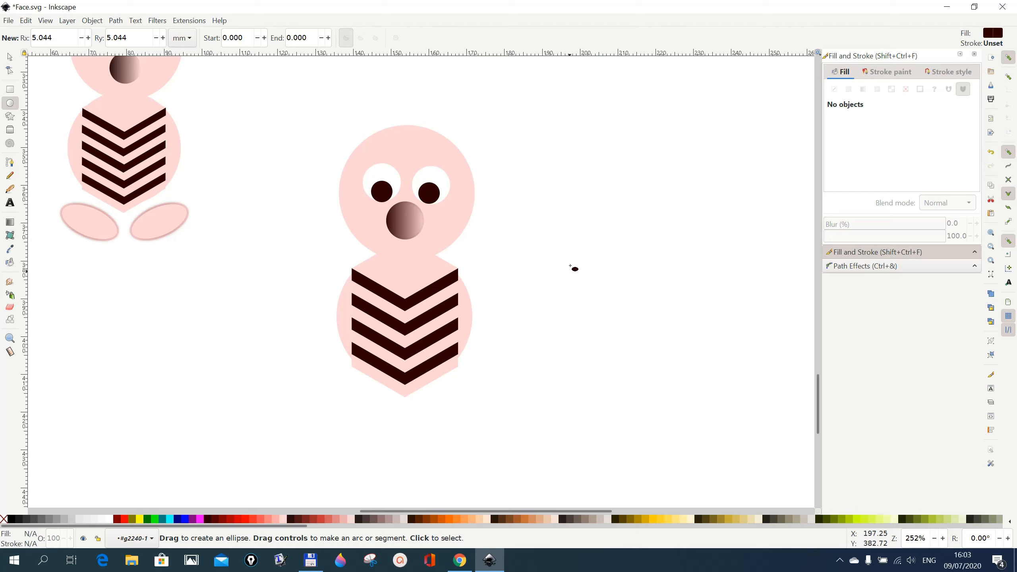
mouse_move(571, 259)
mouse_down()
mouse_move(578, 297)
mouse_move(605, 320)
mouse_up()
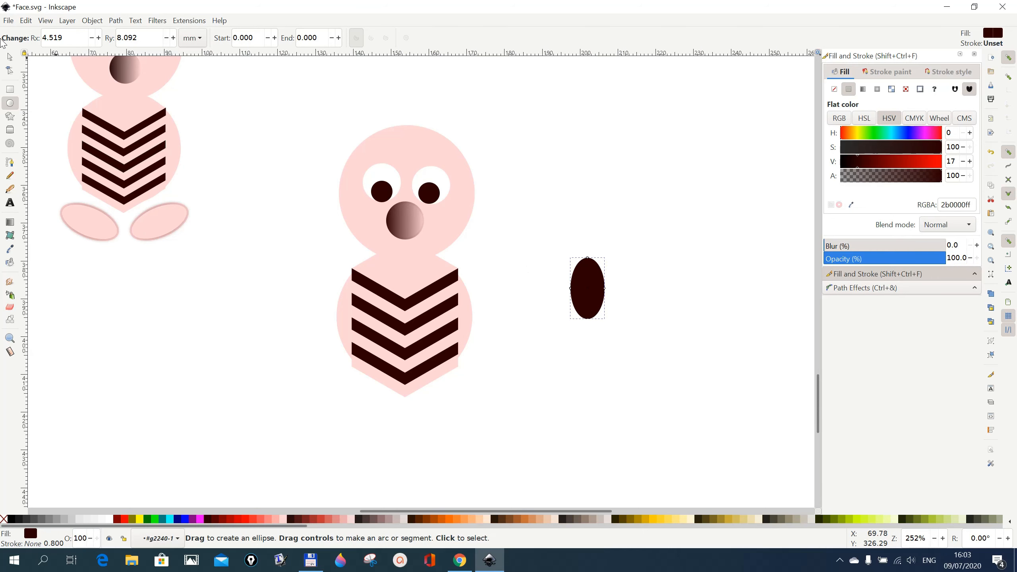
click(284, 521)
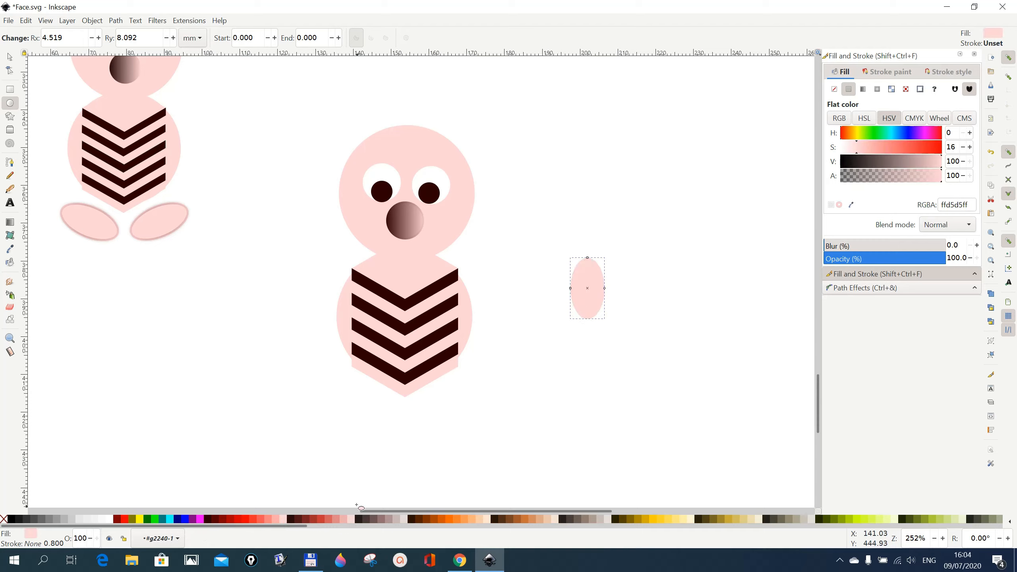
Give the pink ellipse a dark brown (2b0000) stroke and change the stroke paint to a radial gradient.
click(888, 72)
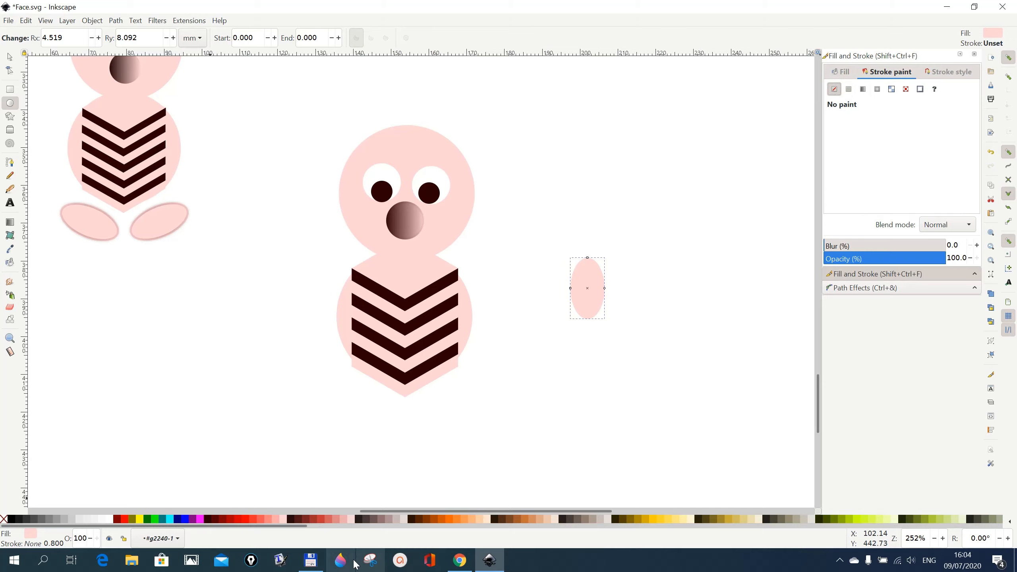
shift+click(208, 521)
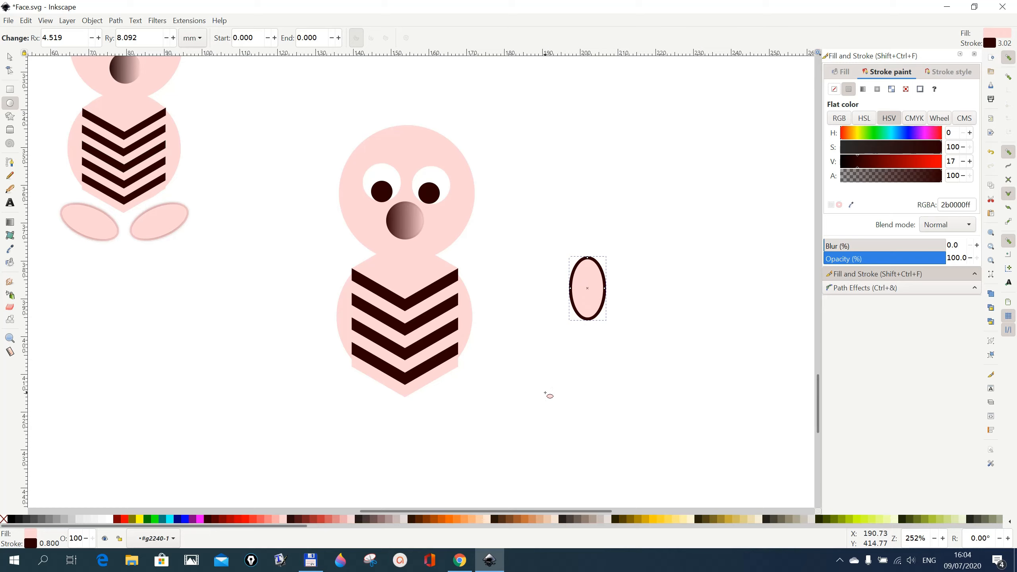
key(Escape)
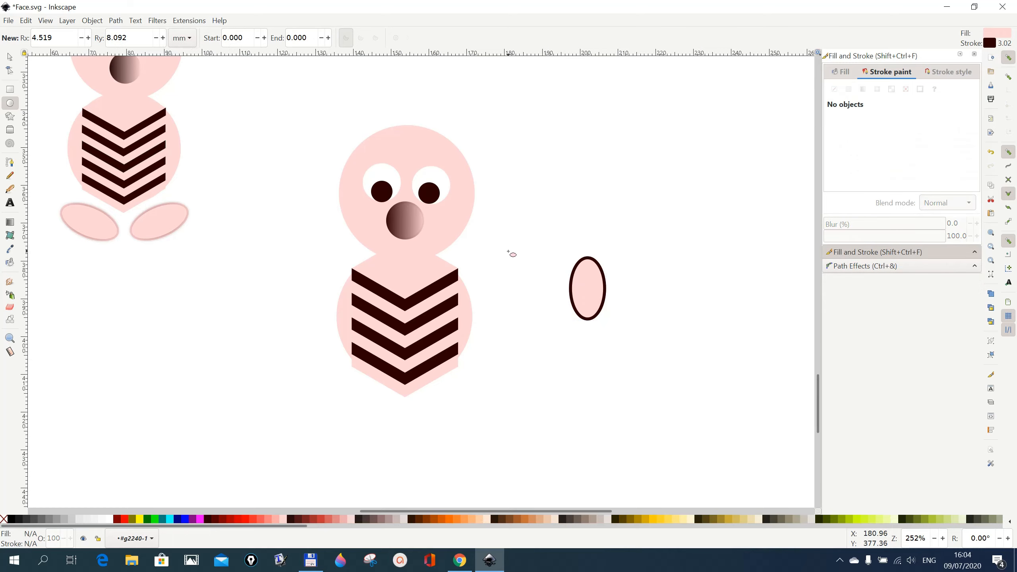
key(s)
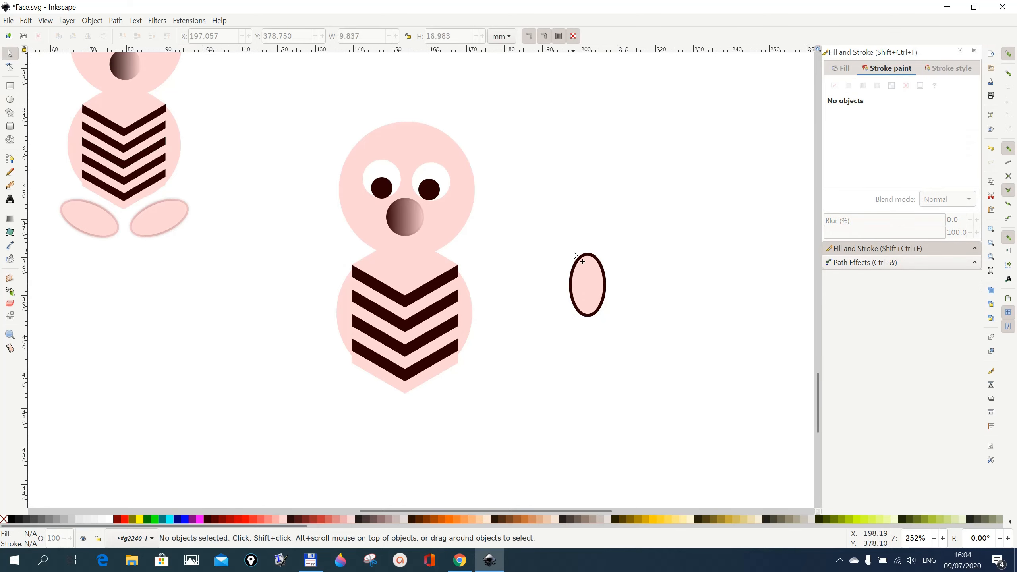
click(592, 288)
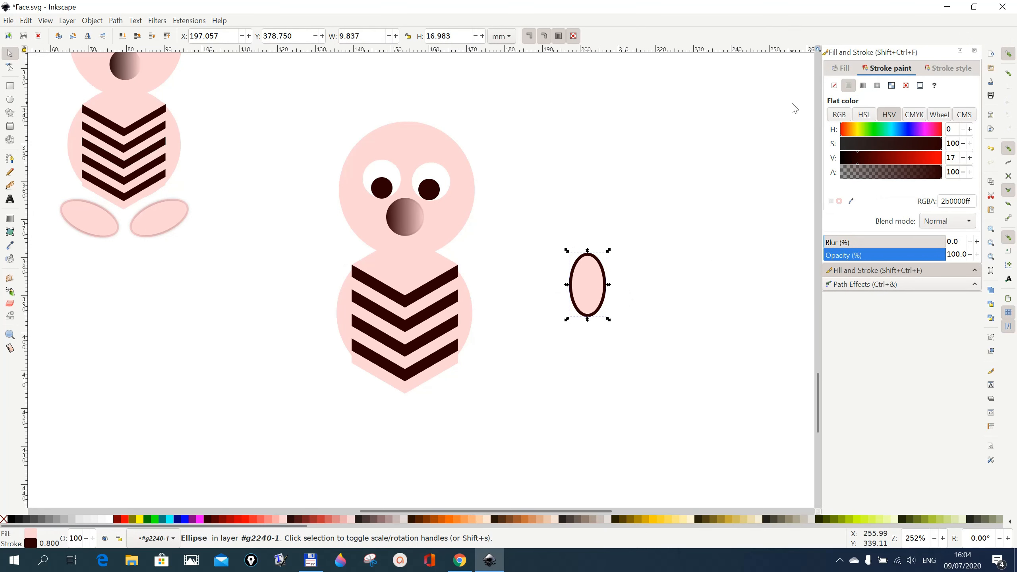
click(875, 88)
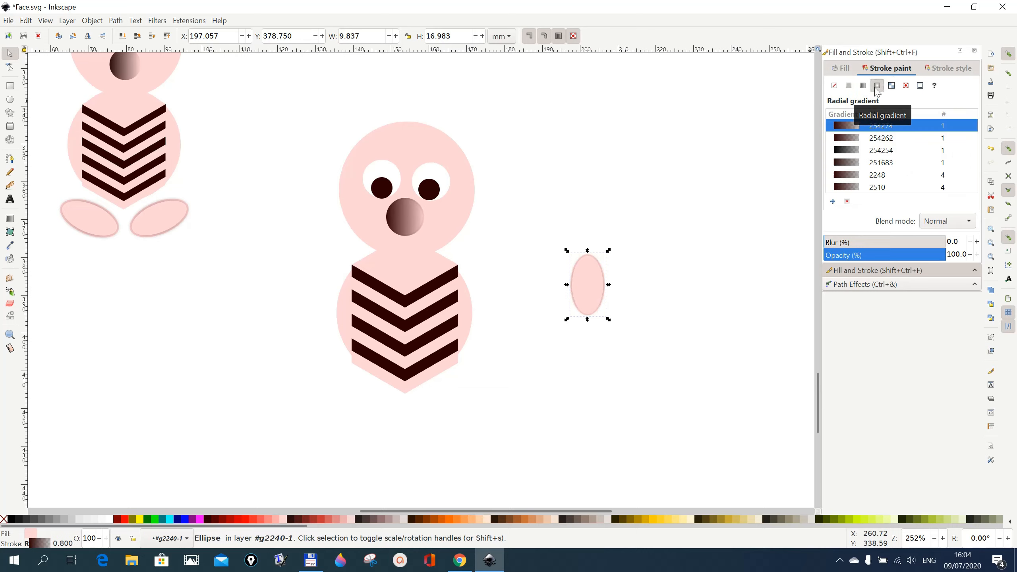
click(629, 371)
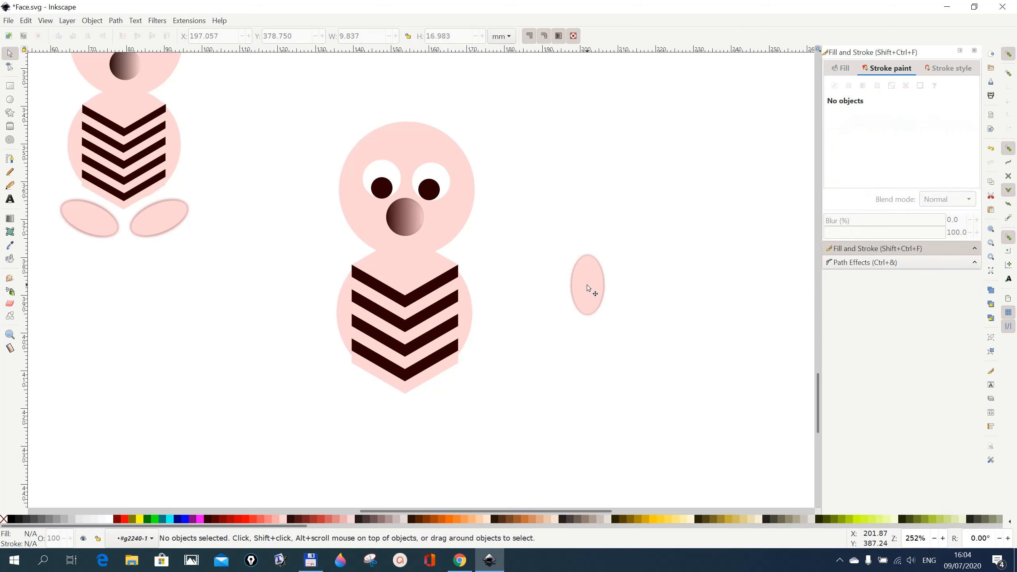
Place the pink ellipse below the body's left side and rotate it to slope down towards the centre as a foot.
mouse_move(587, 286)
mouse_down()
mouse_move(527, 382)
mouse_move(439, 416)
mouse_move(335, 419)
mouse_move(349, 420)
mouse_up()
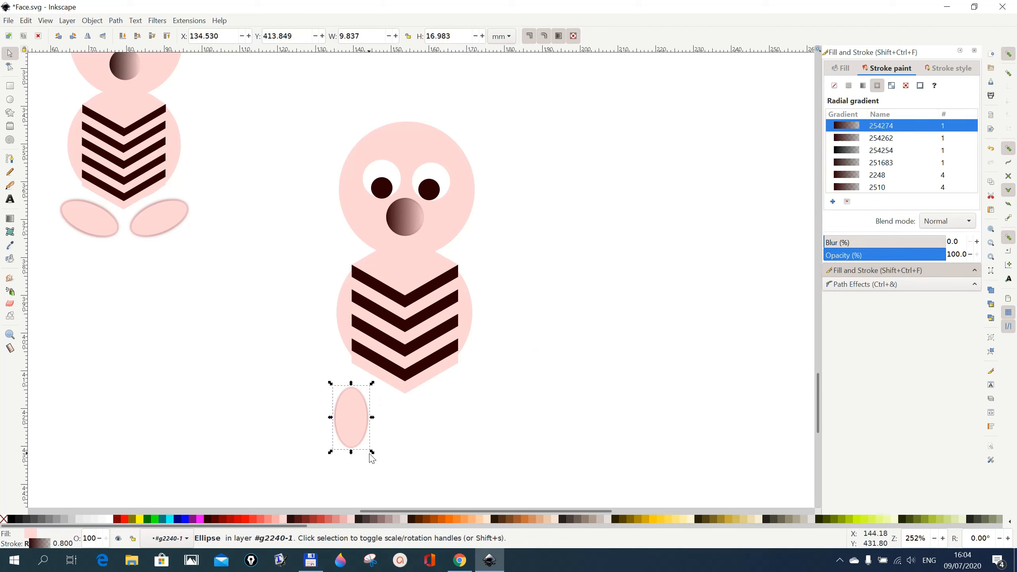
click(354, 433)
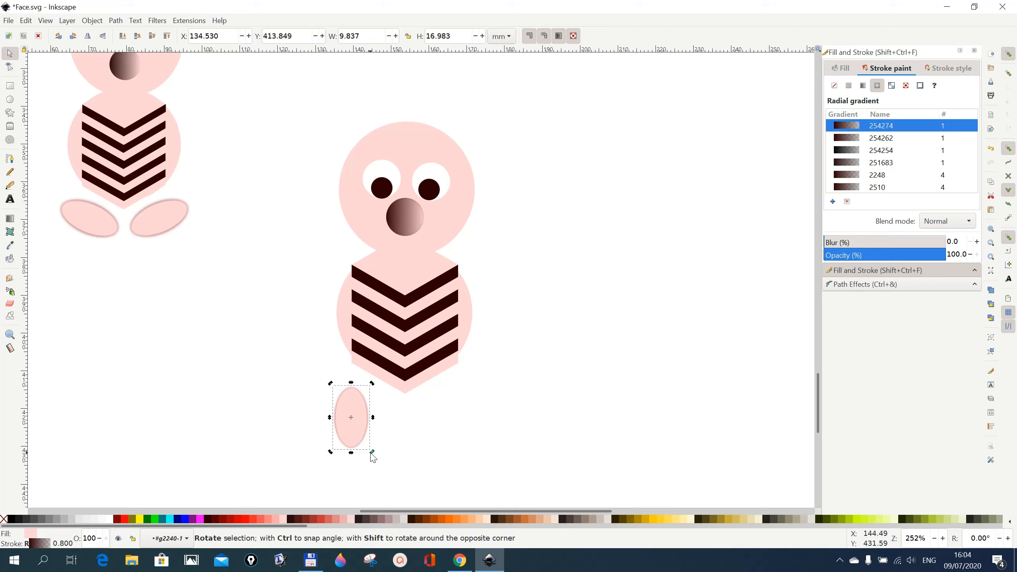
drag(372, 453, 441, 393)
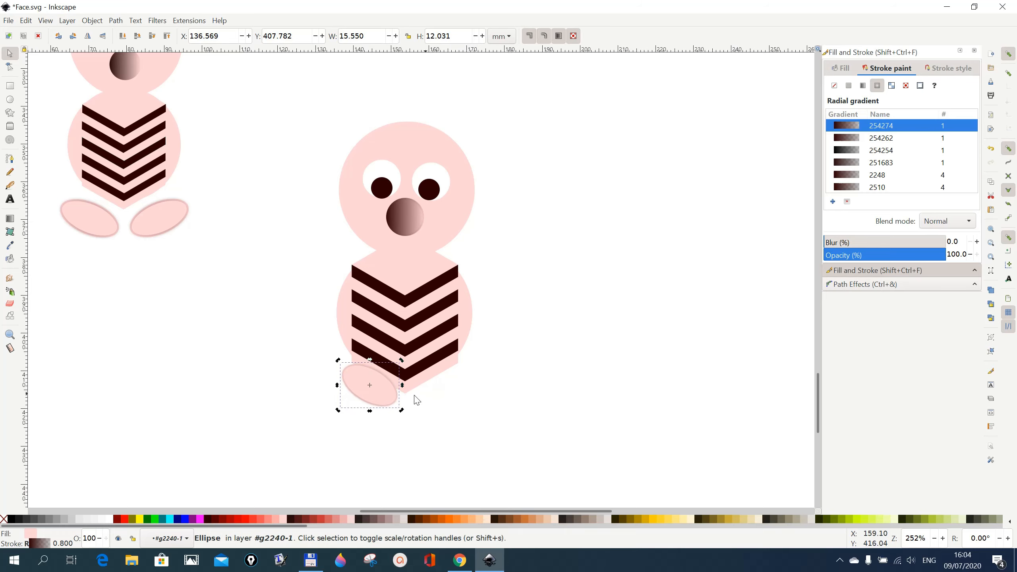
drag(355, 393, 356, 412)
click(472, 441)
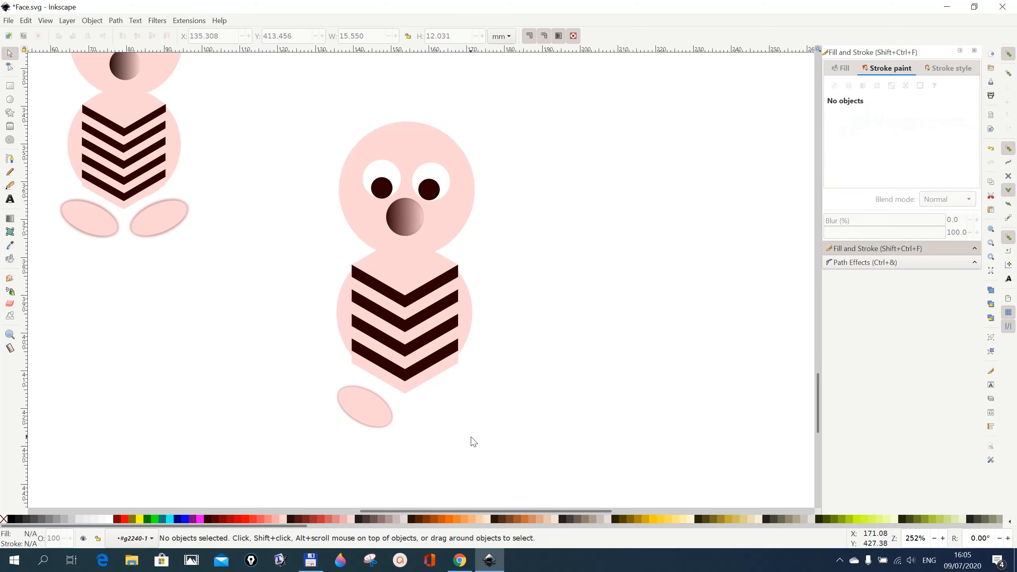
Duplicate the foot ellipse, flip the copy horizontally, and place it below the body's right side as the second foot.
right_click(380, 417)
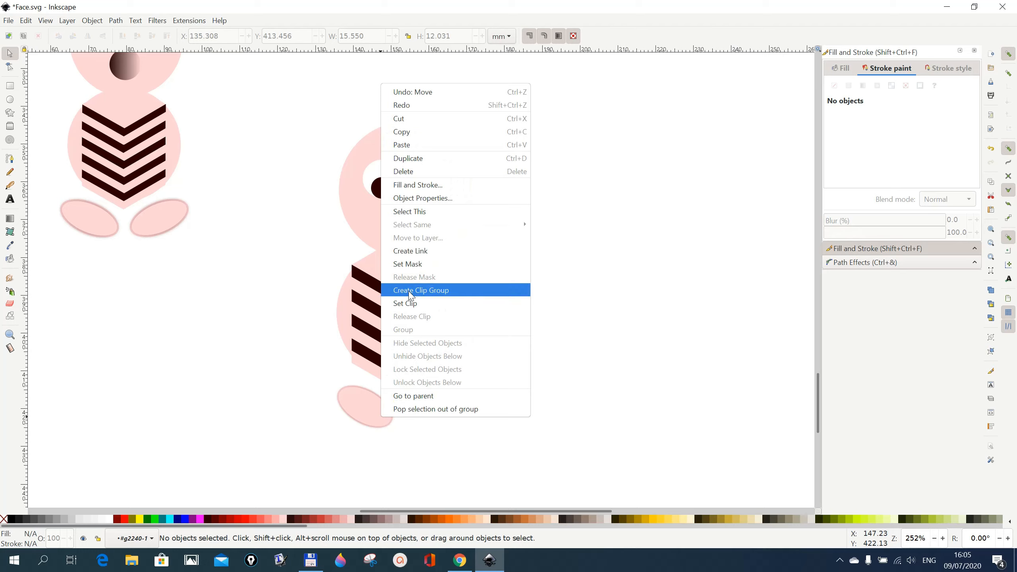
click(401, 162)
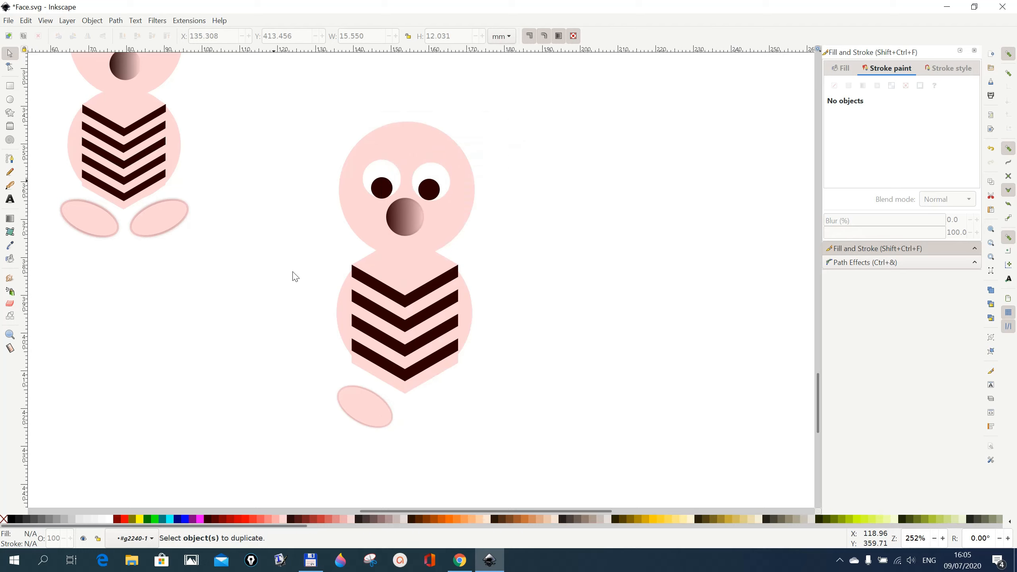
click(363, 402)
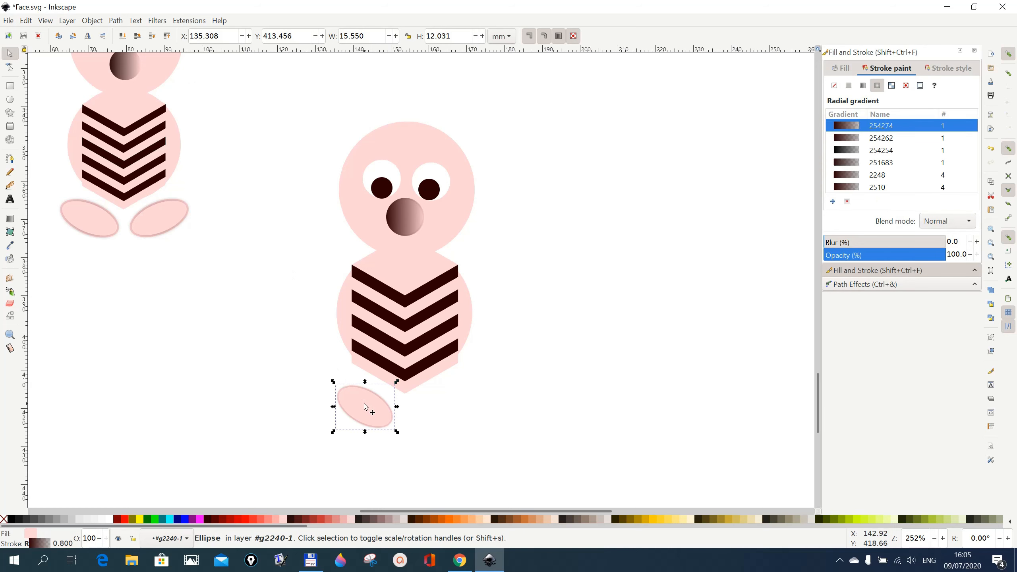
right_click(365, 404)
click(392, 145)
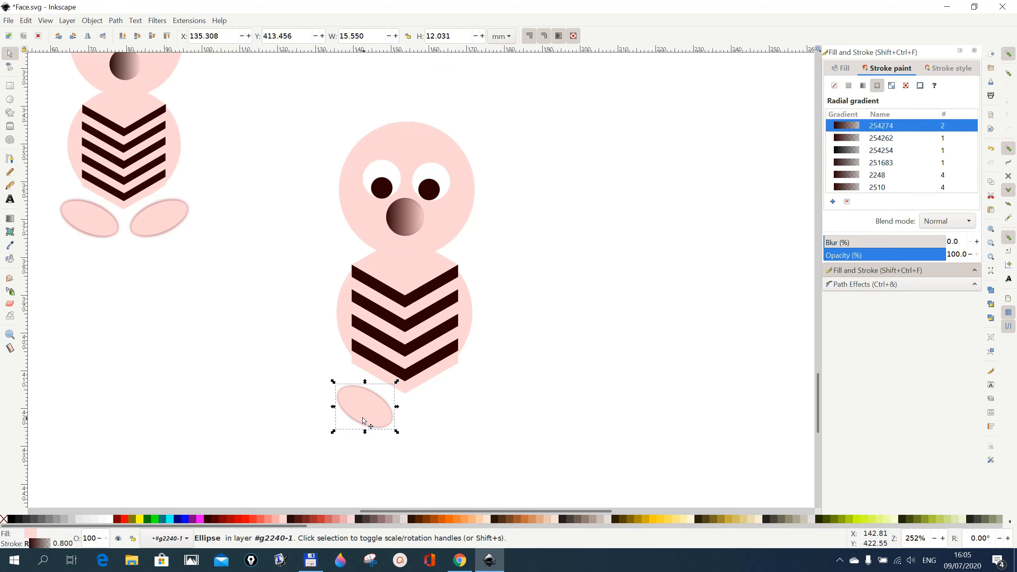
click(92, 39)
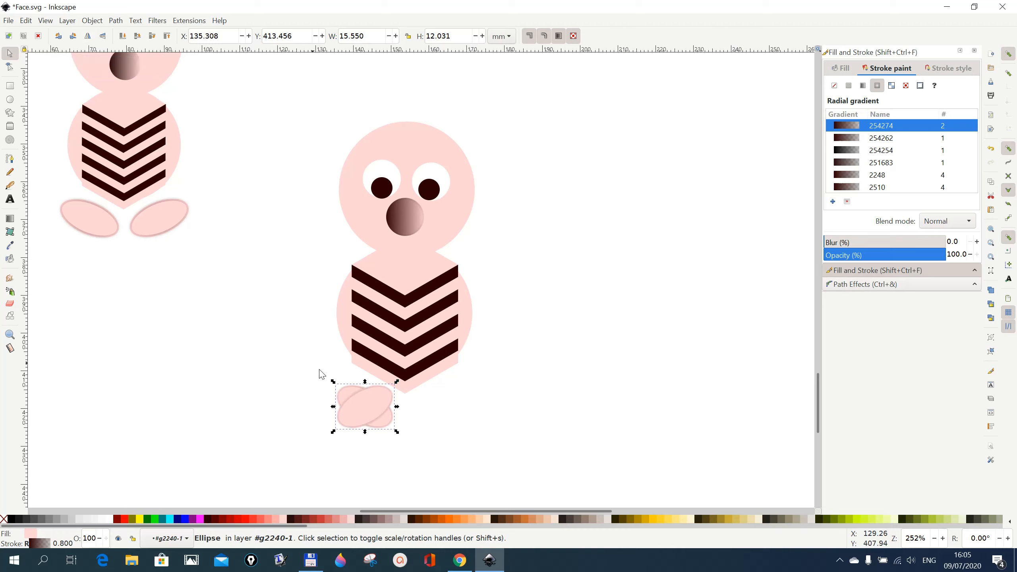
drag(406, 405, 443, 397)
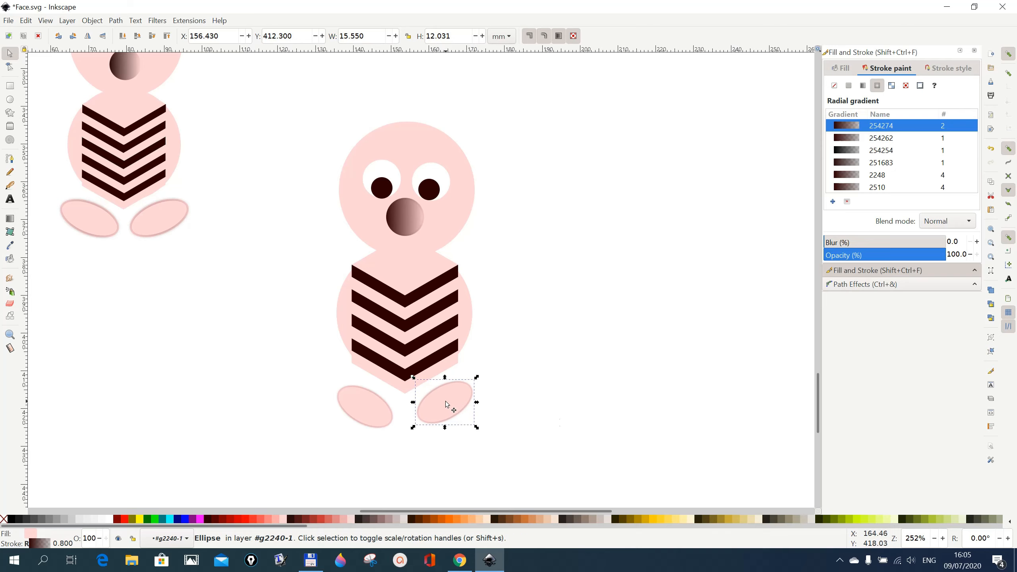
click(560, 412)
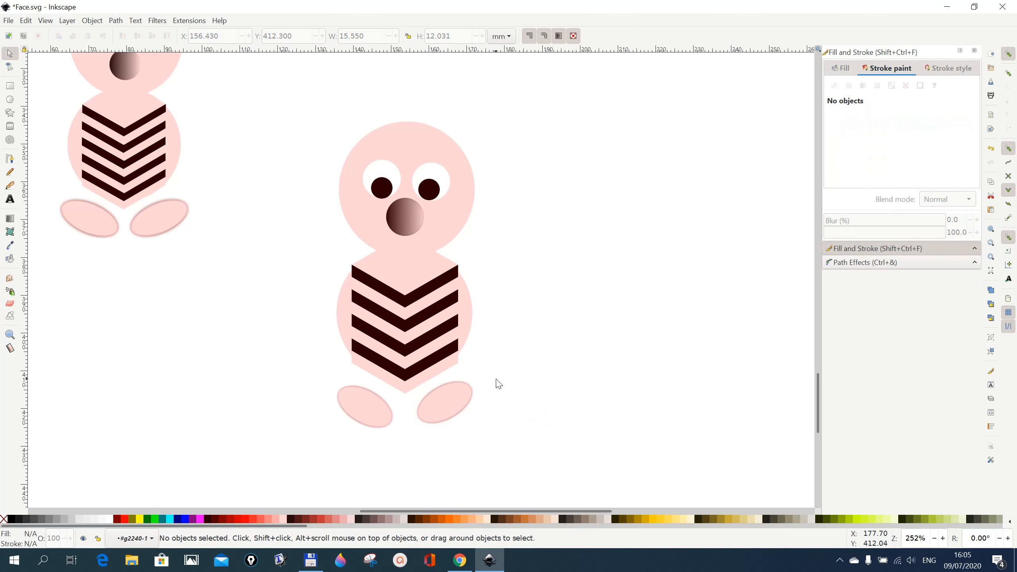
Move the left foot slightly up and the right foot slightly down so both sit level beneath the body.
click(383, 401)
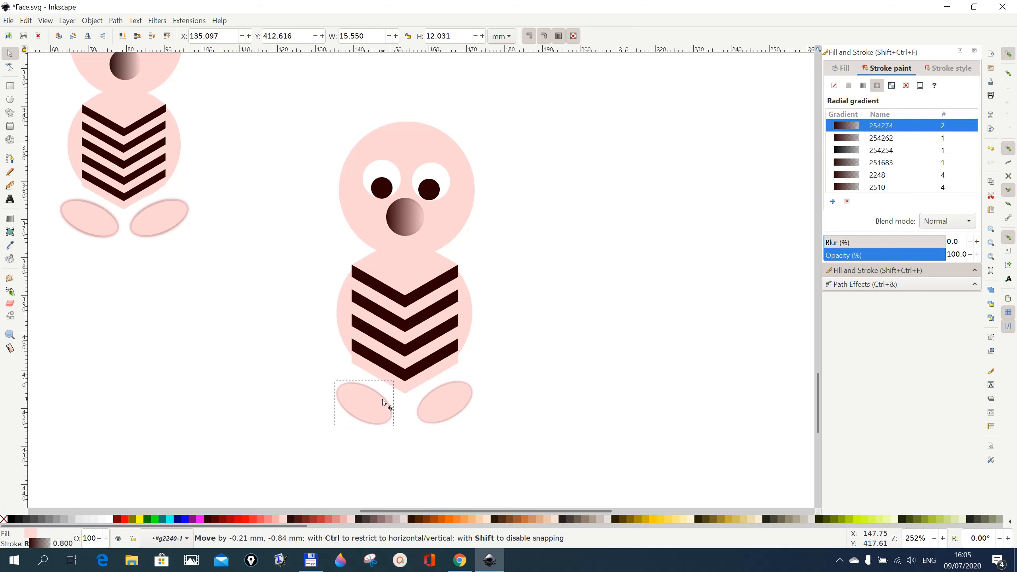
drag(433, 415, 433, 417)
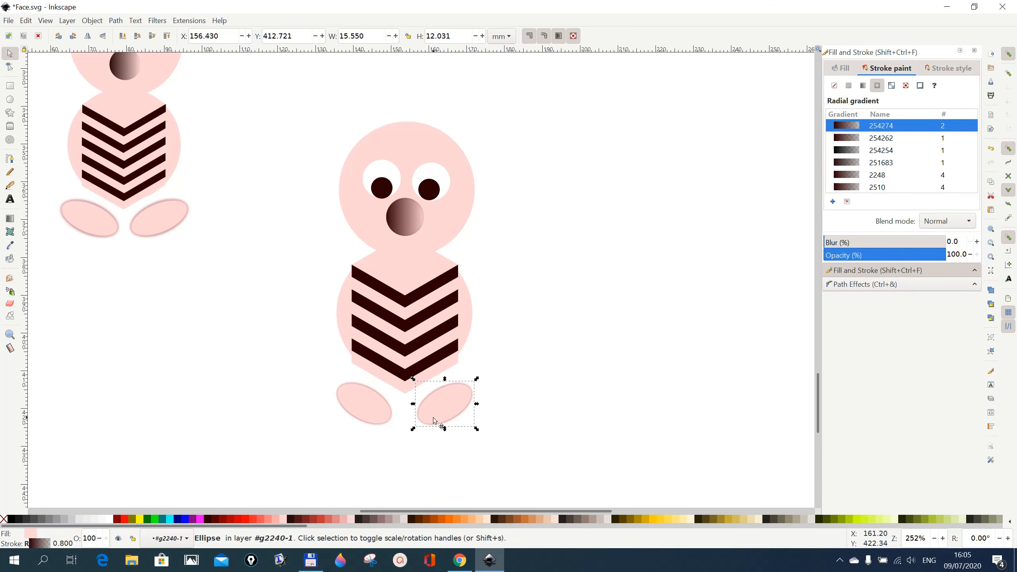
click(606, 396)
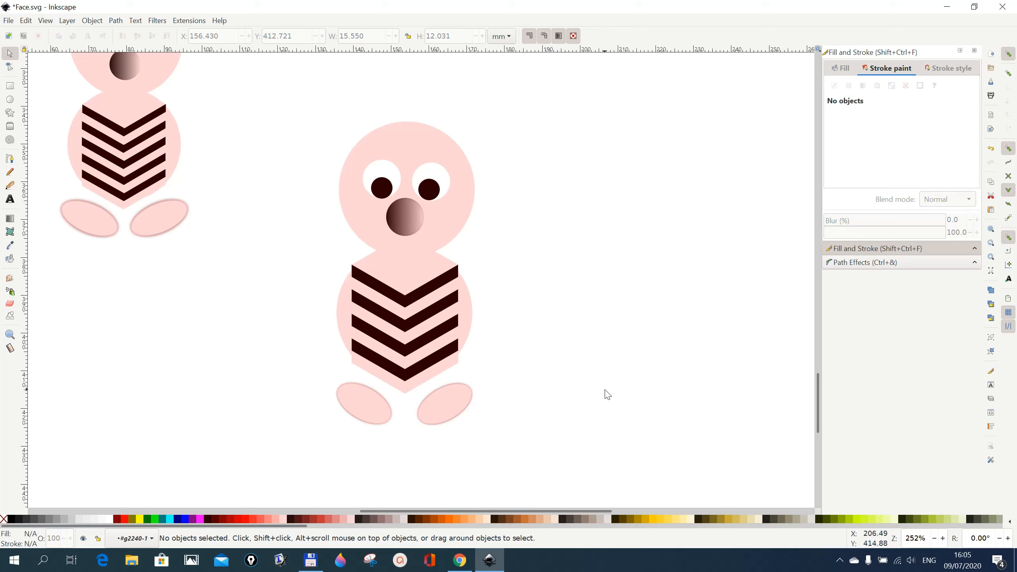
Enlarge both feet slightly around their centres, scaling the left one to about 18.7 mm wide and 12.8 mm high.
scroll(607, 395, up, 2)
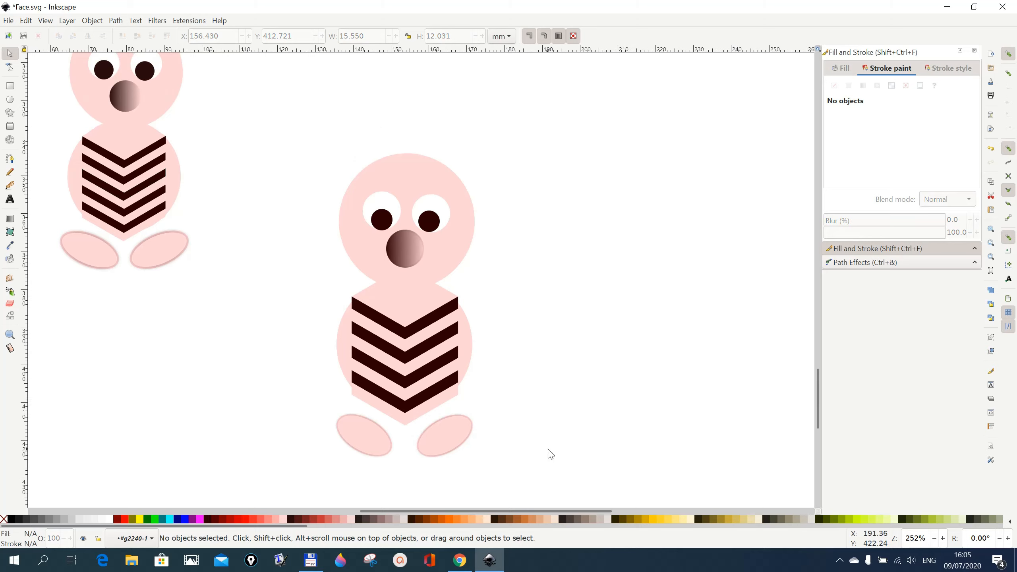
click(460, 438)
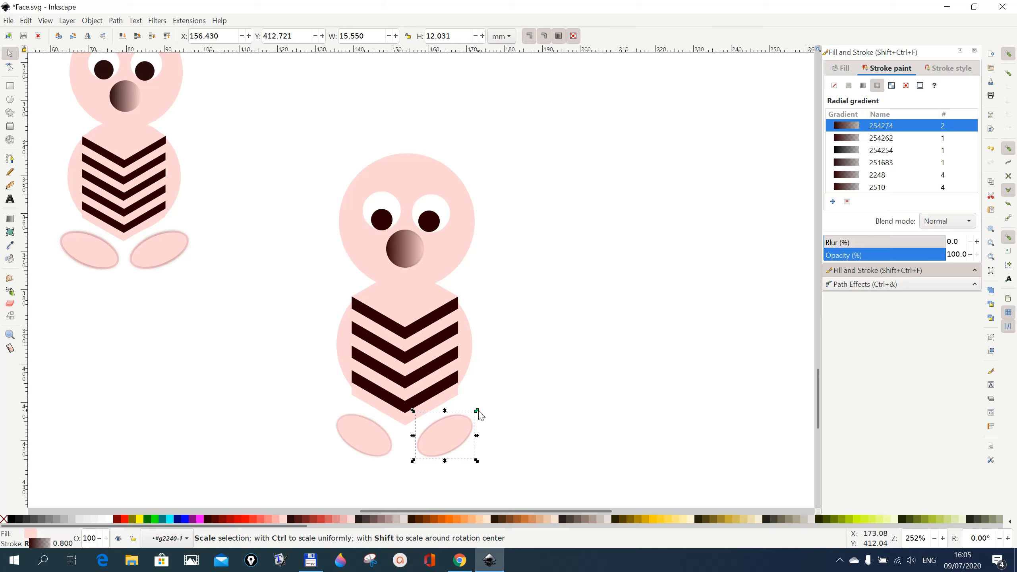
drag(478, 411, 484, 411)
click(341, 430)
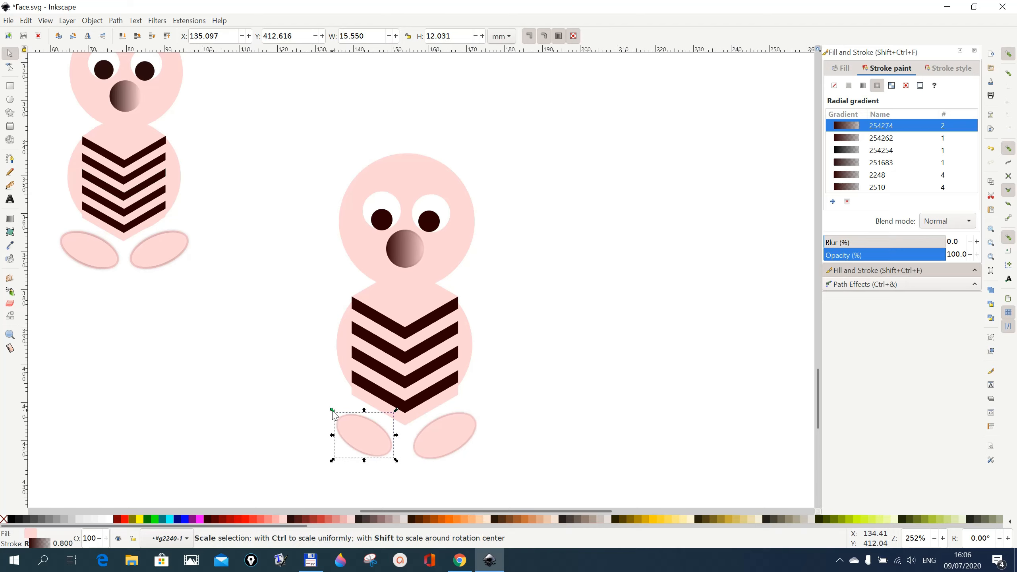
drag(332, 410, 329, 415)
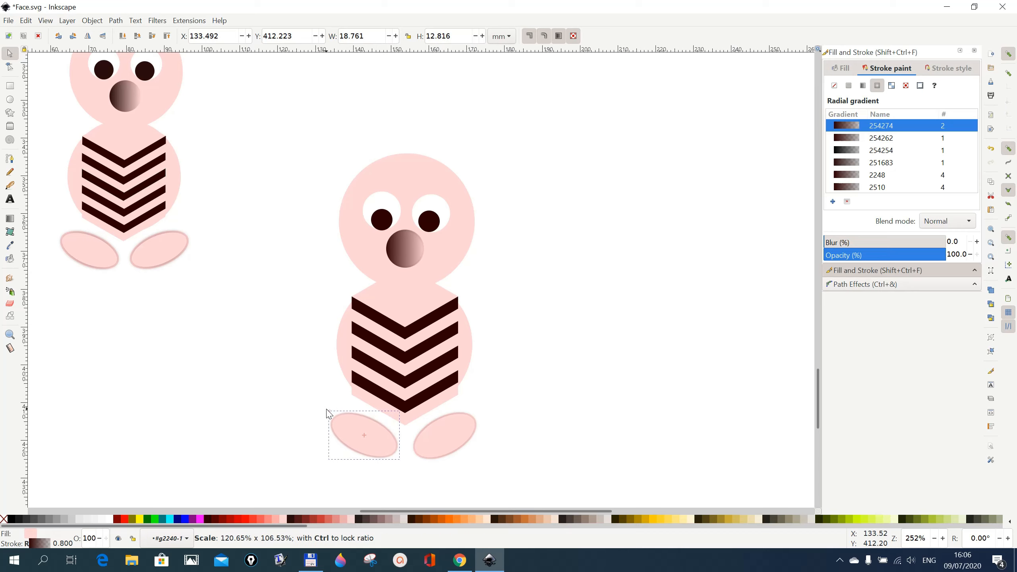
click(608, 455)
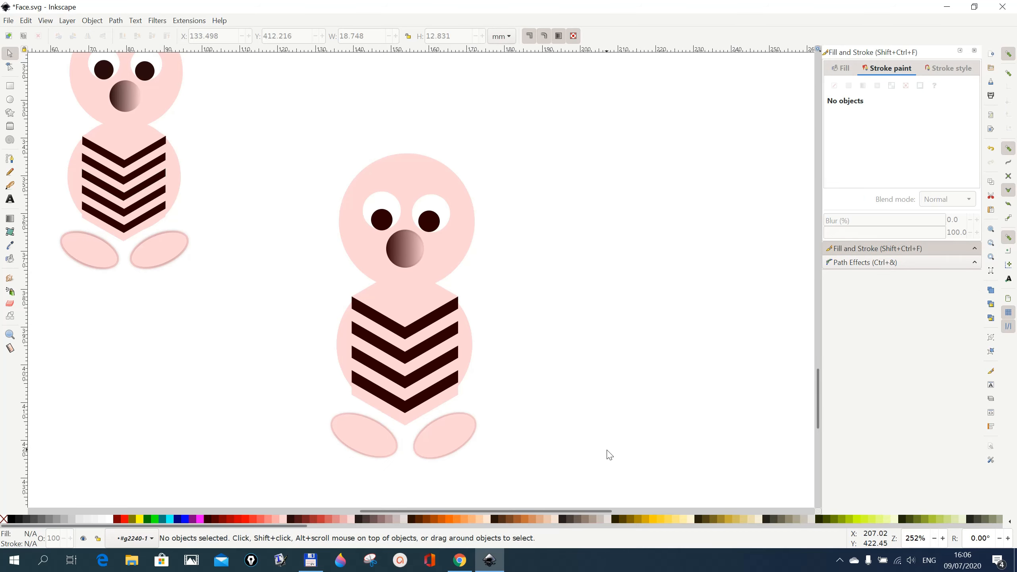
scroll(610, 454, down, 1)
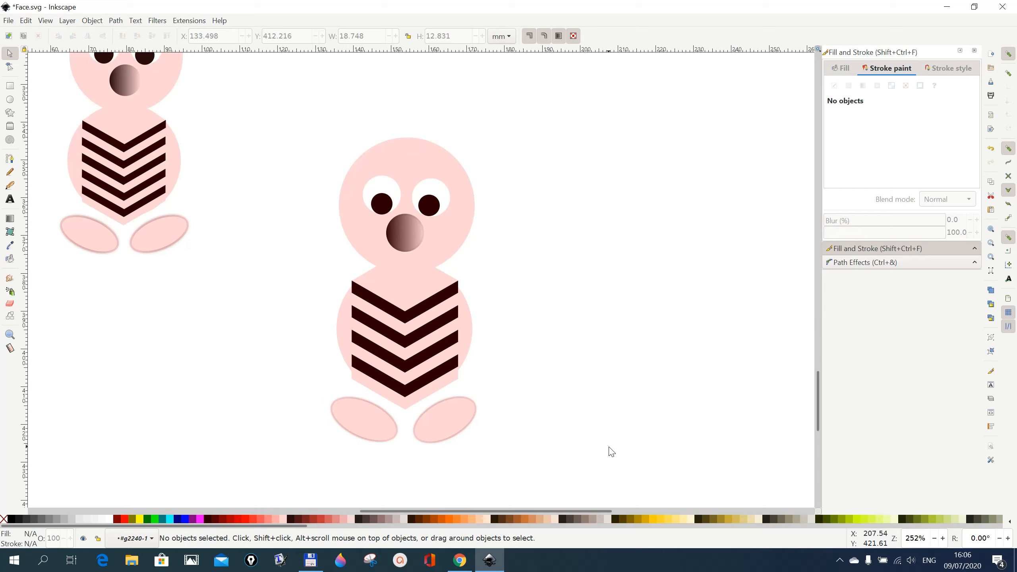
scroll(612, 451, up, 1)
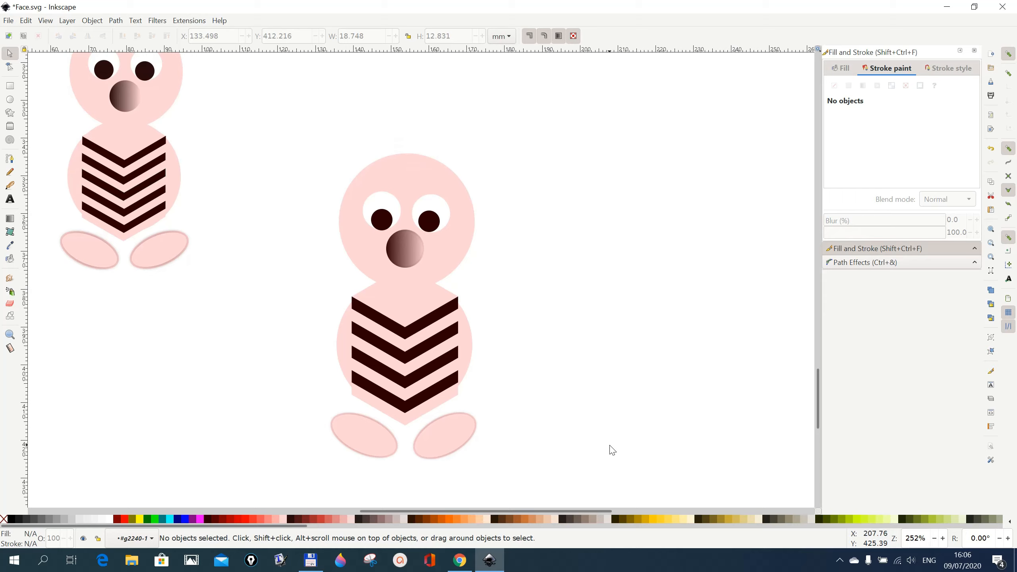